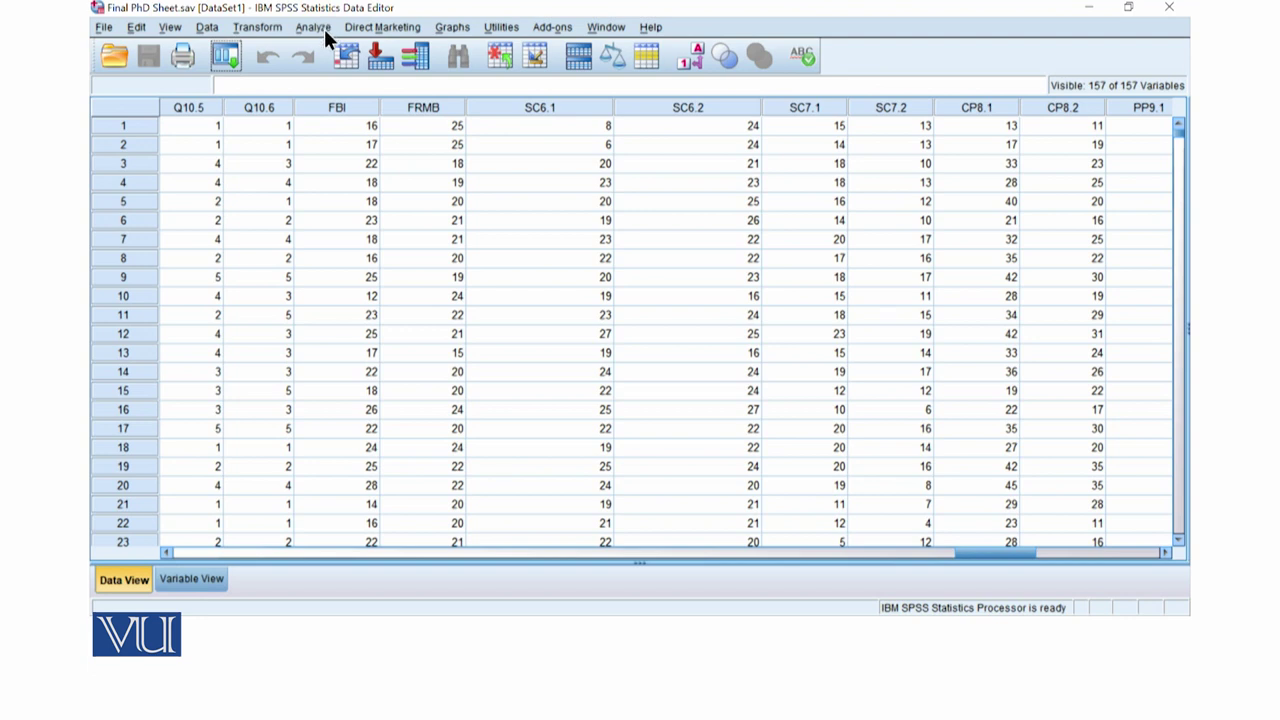
# Open the Linear Regression dialog through Analyze > Regression > Linear.
pyautogui.click(320, 29)
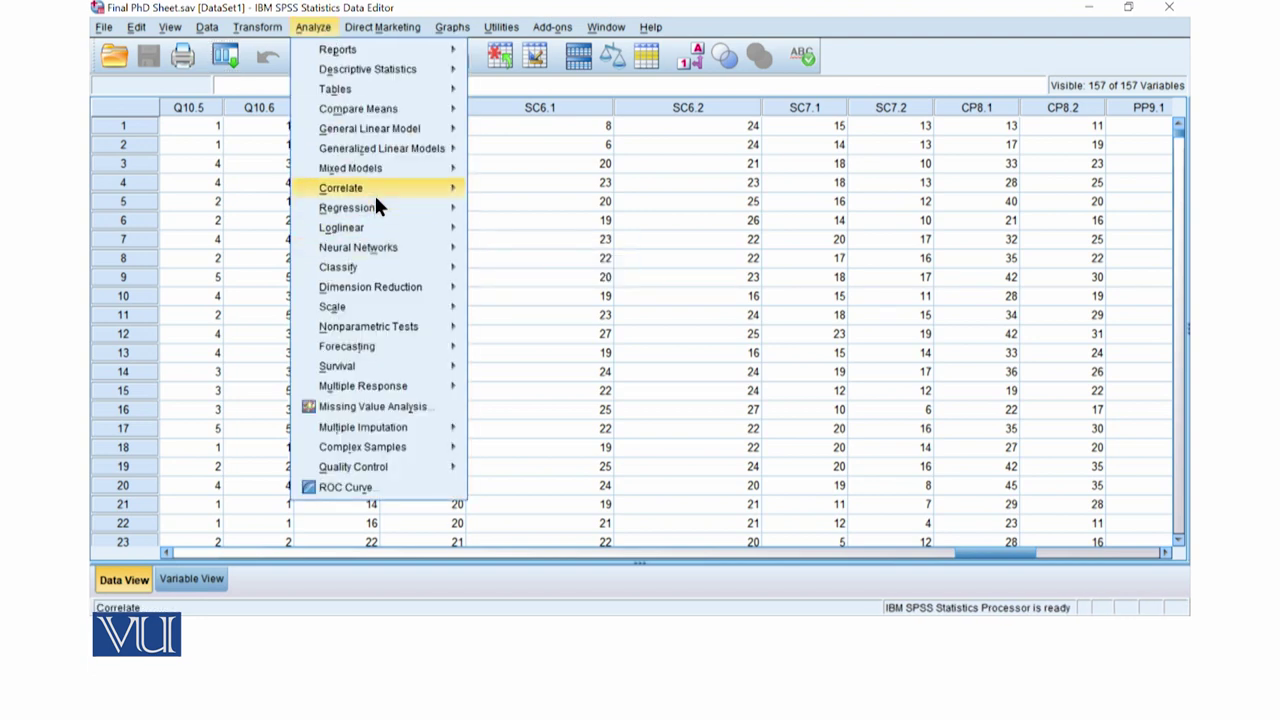
pyautogui.moveTo(386, 206)
pyautogui.moveTo(445, 209)
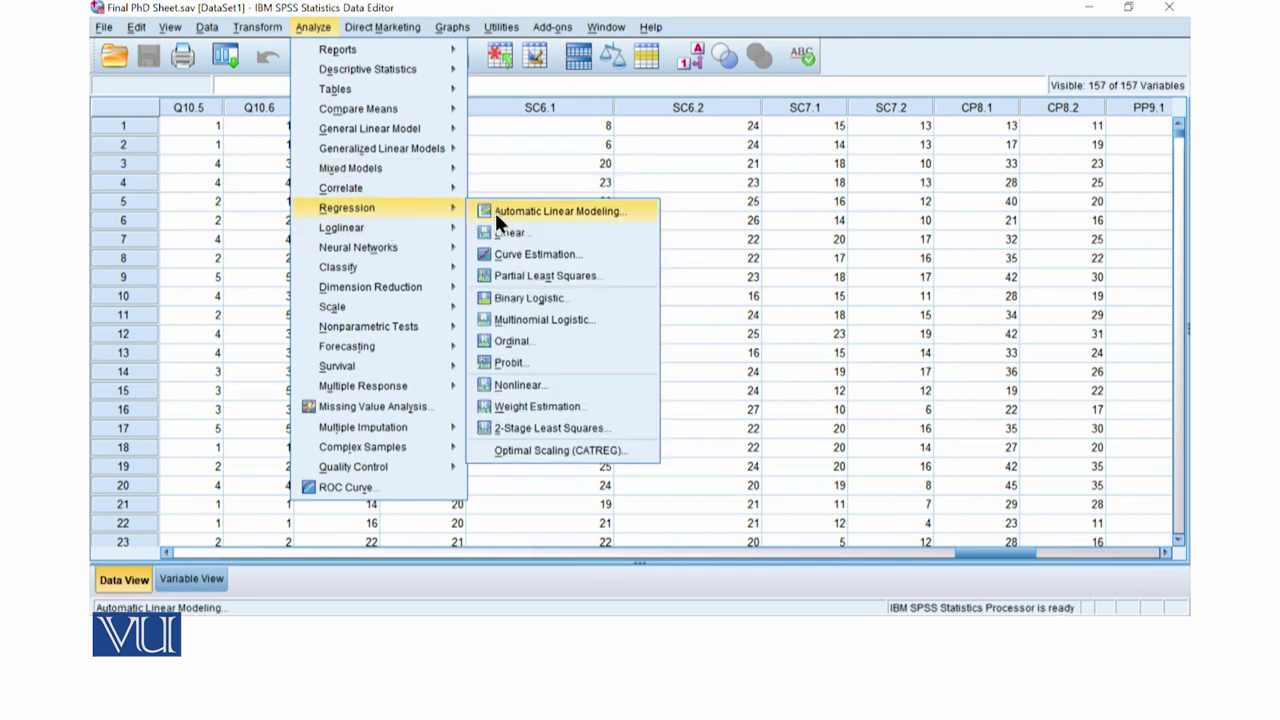
pyautogui.click(537, 233)
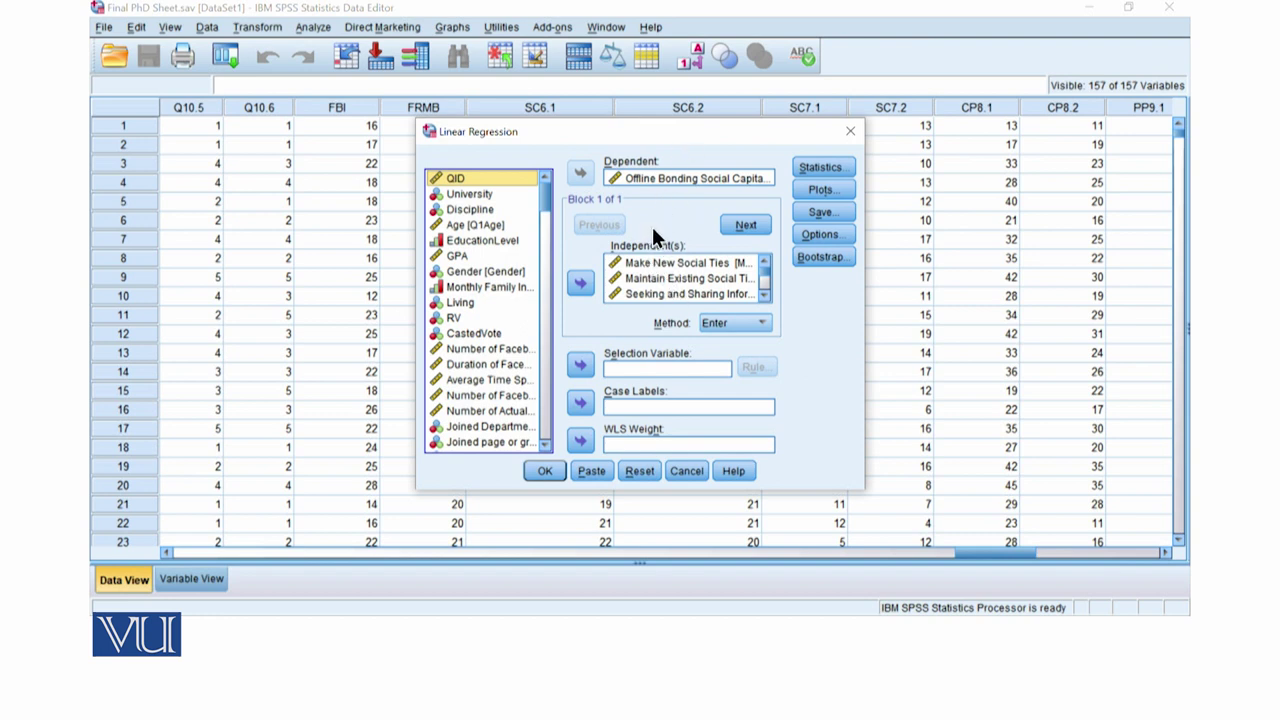
# Set the regression Method to Stepwise.
pyautogui.click(765, 322)
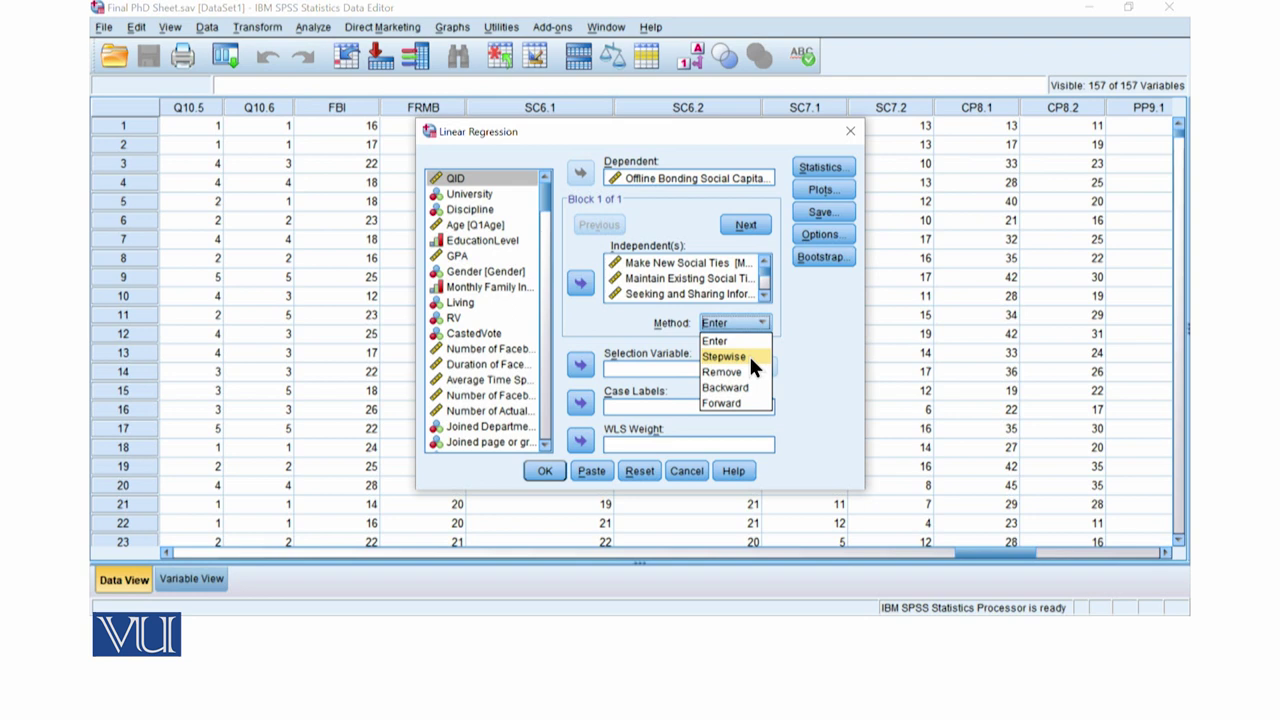
pyautogui.click(752, 360)
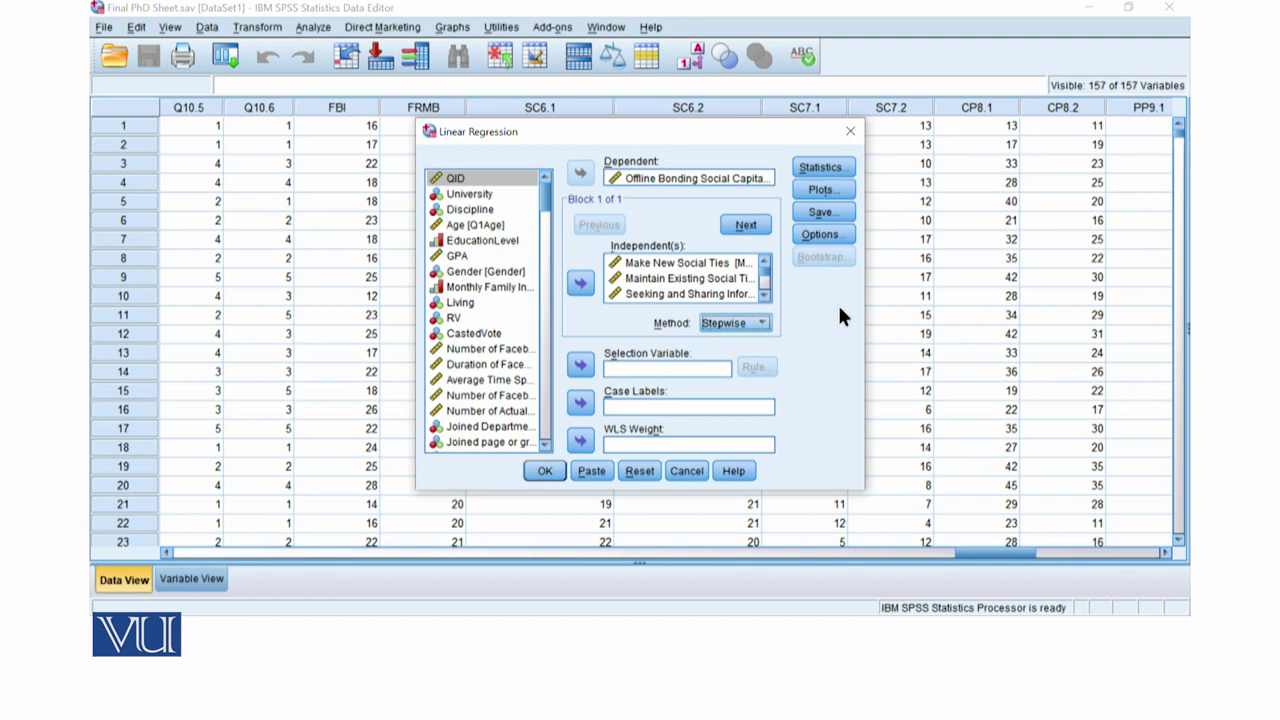
# Request R squared change and Descriptives statistics, and accept the default Plots settings.
pyautogui.click(822, 167)
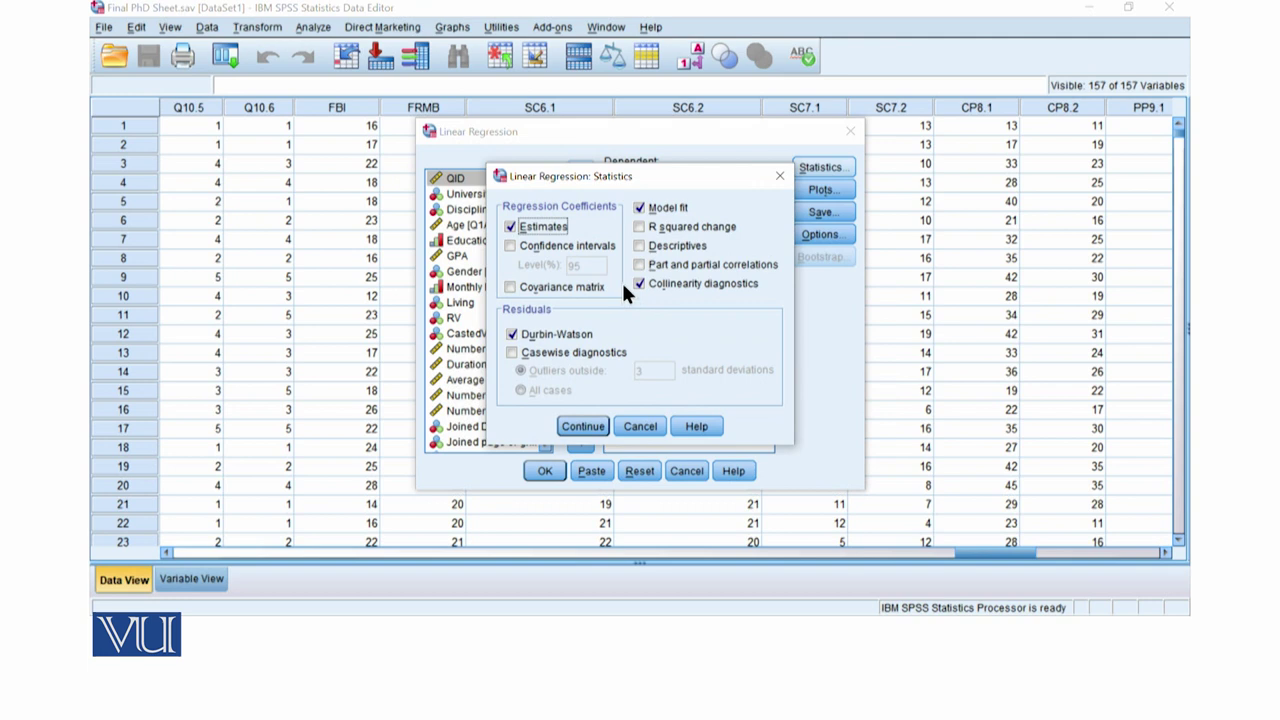
pyautogui.click(640, 227)
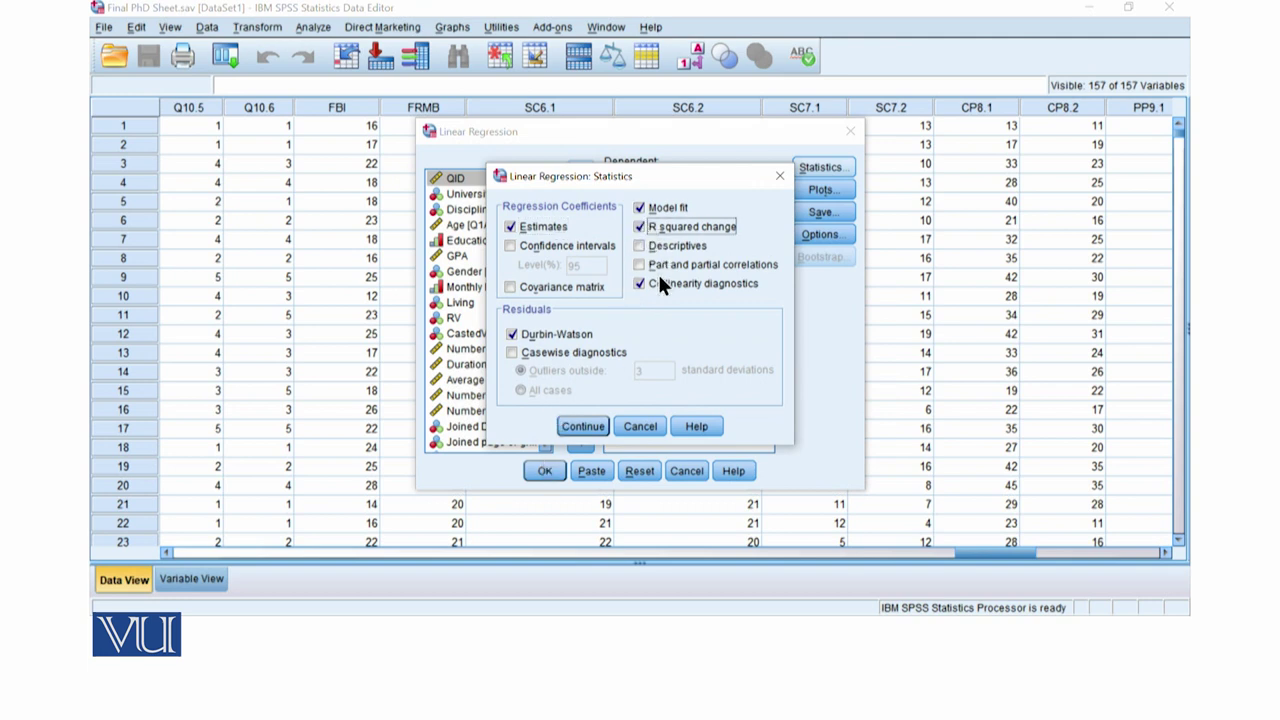
pyautogui.click(645, 245)
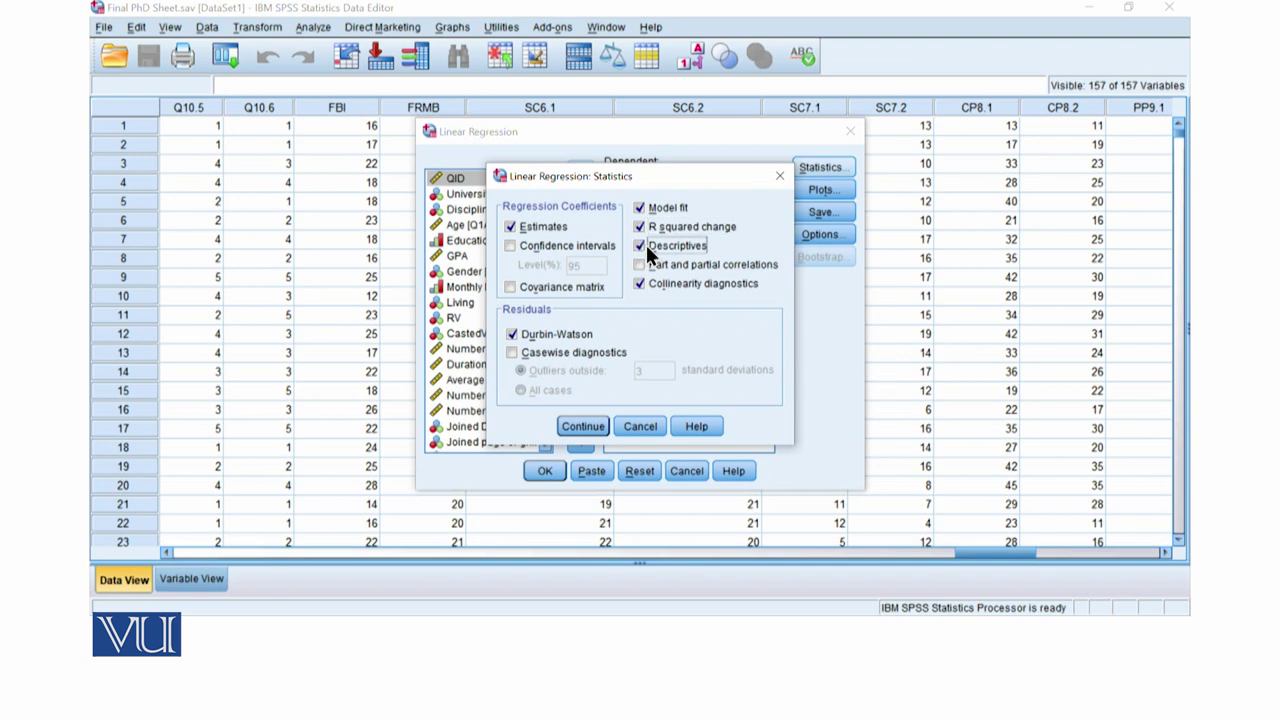
pyautogui.click(569, 433)
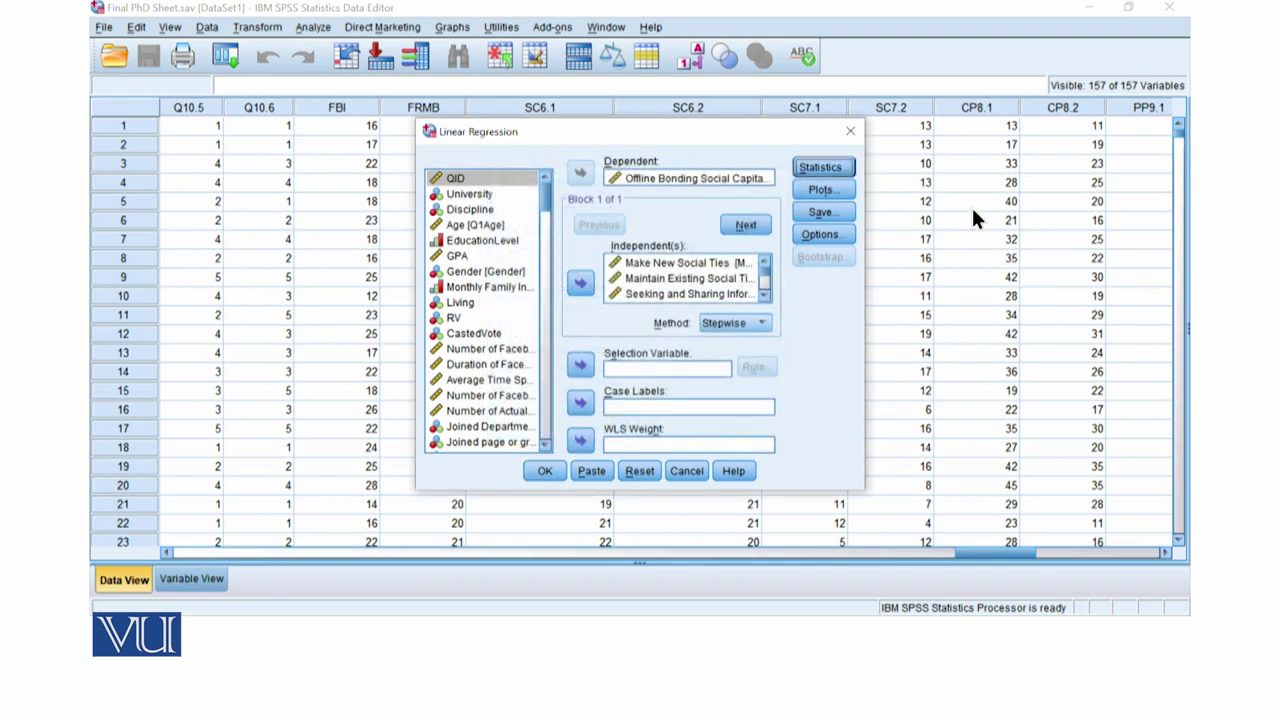
pyautogui.click(848, 188)
pyautogui.click(578, 420)
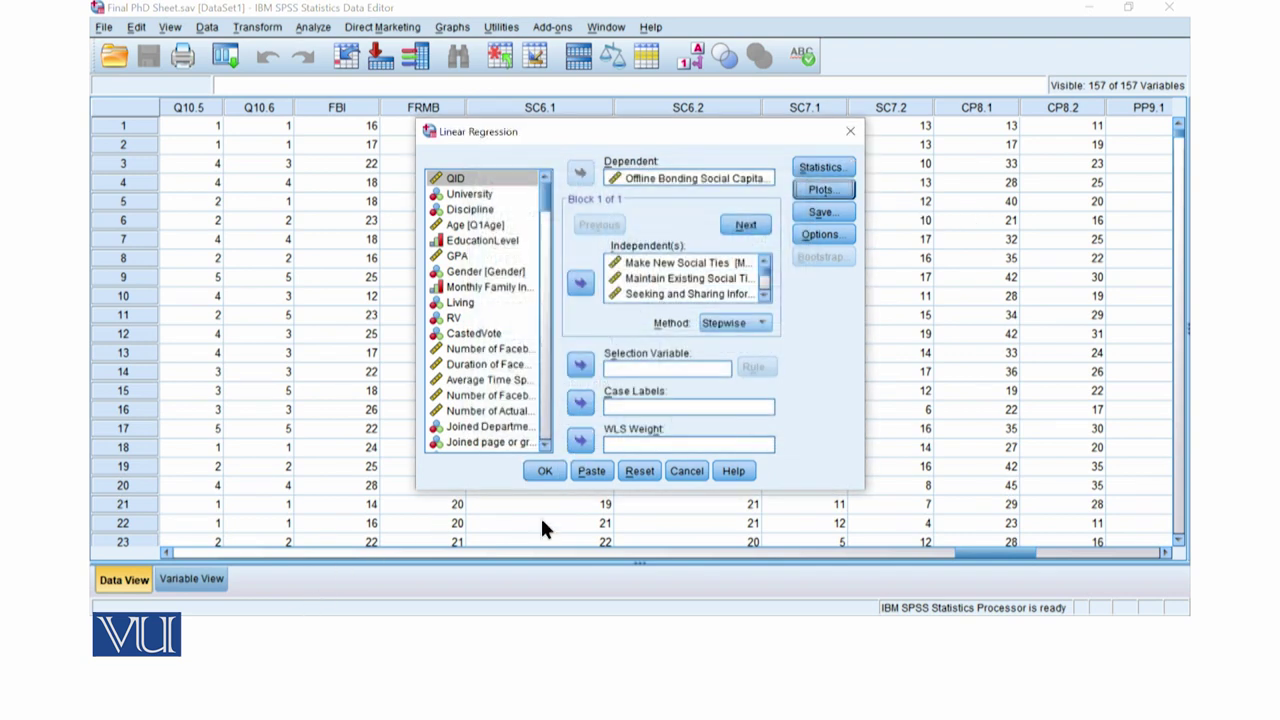
# Run the stepwise regression and bring the Correlations table (e.g. .304, .216) into view.
pyautogui.click(540, 476)
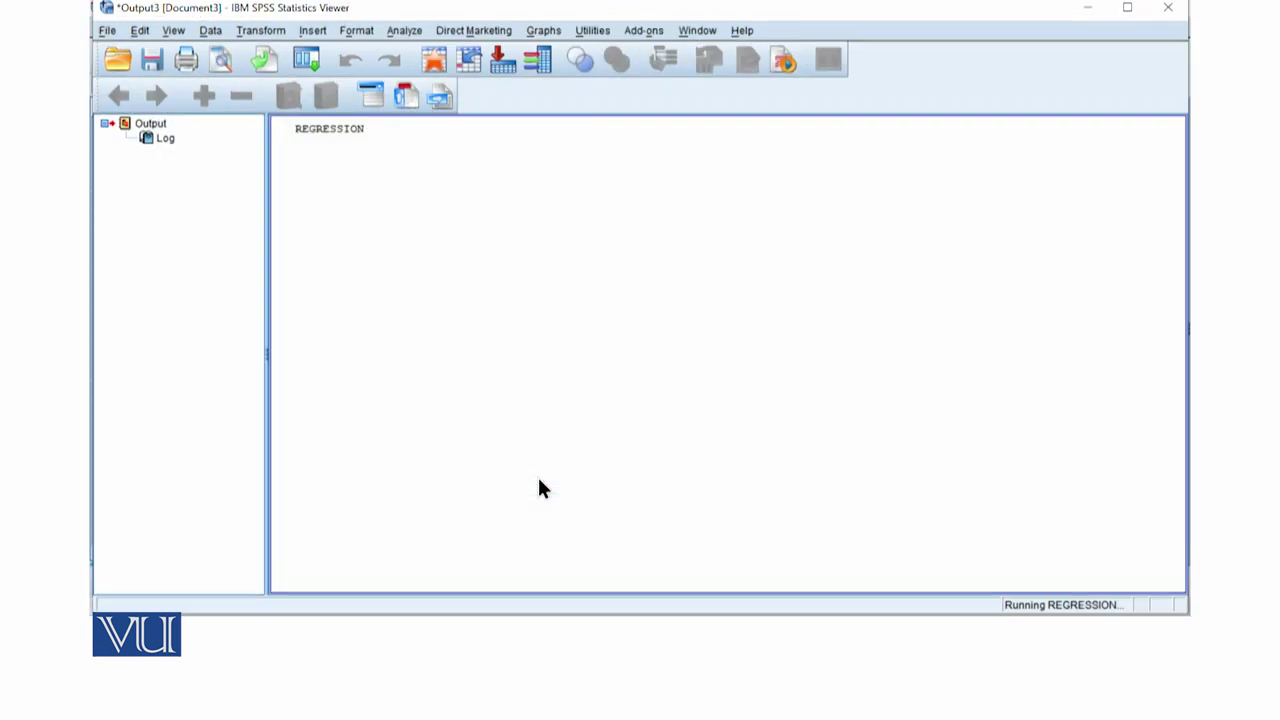
pyautogui.scroll(-6, 663, 415)
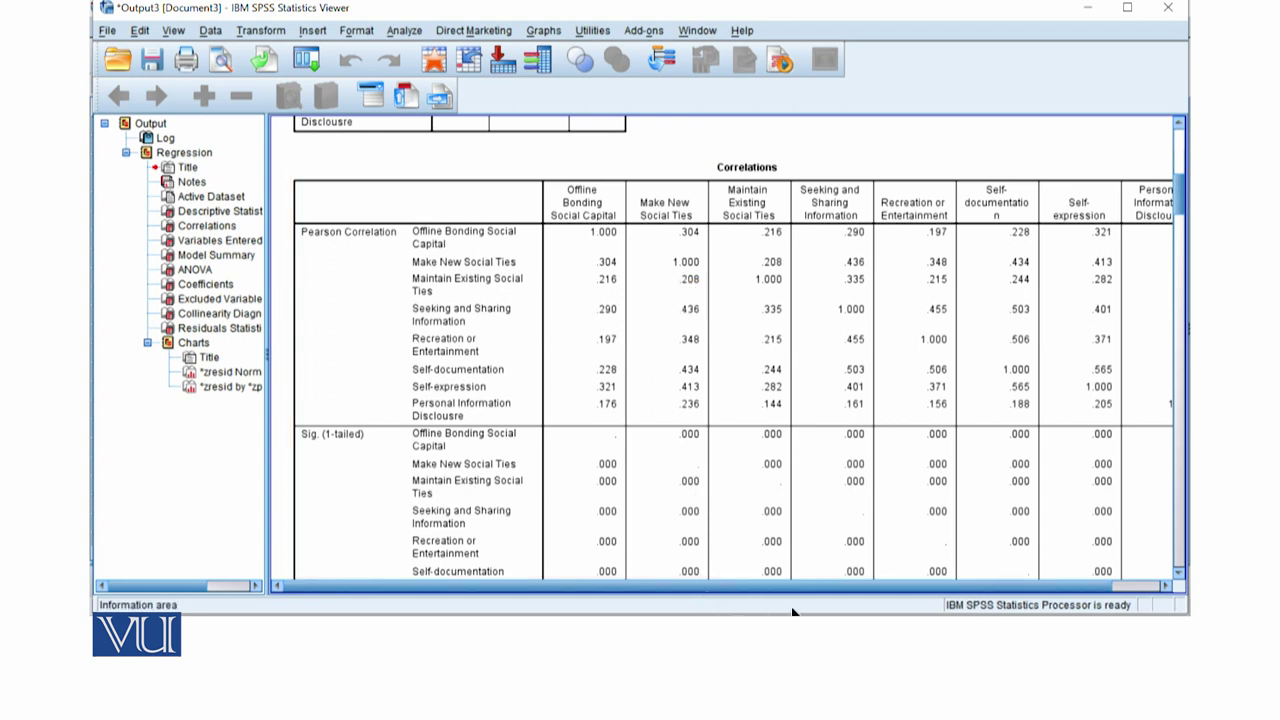
pyautogui.moveTo(787, 585); pyautogui.dragTo(842, 591)
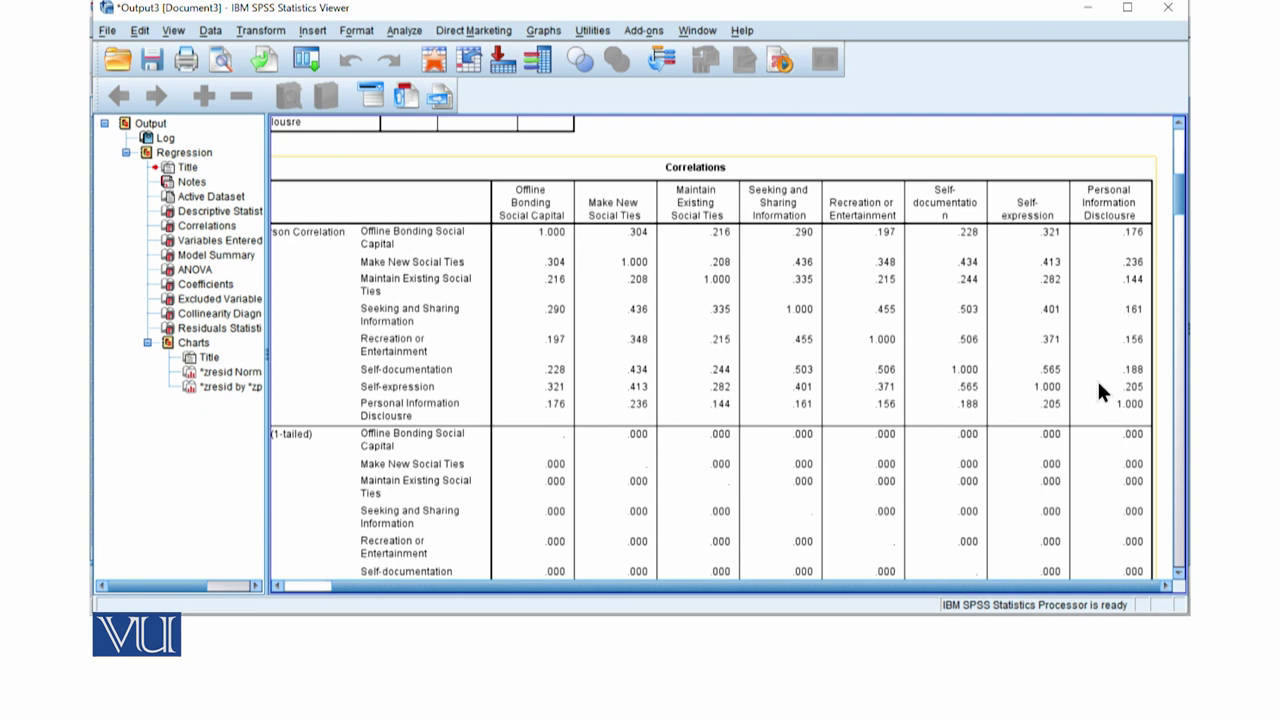
# Scroll to the Variables Entered/Removed table, with Self-expression entered first, then select and deselect it.
pyautogui.scroll(-8, 740, 338)
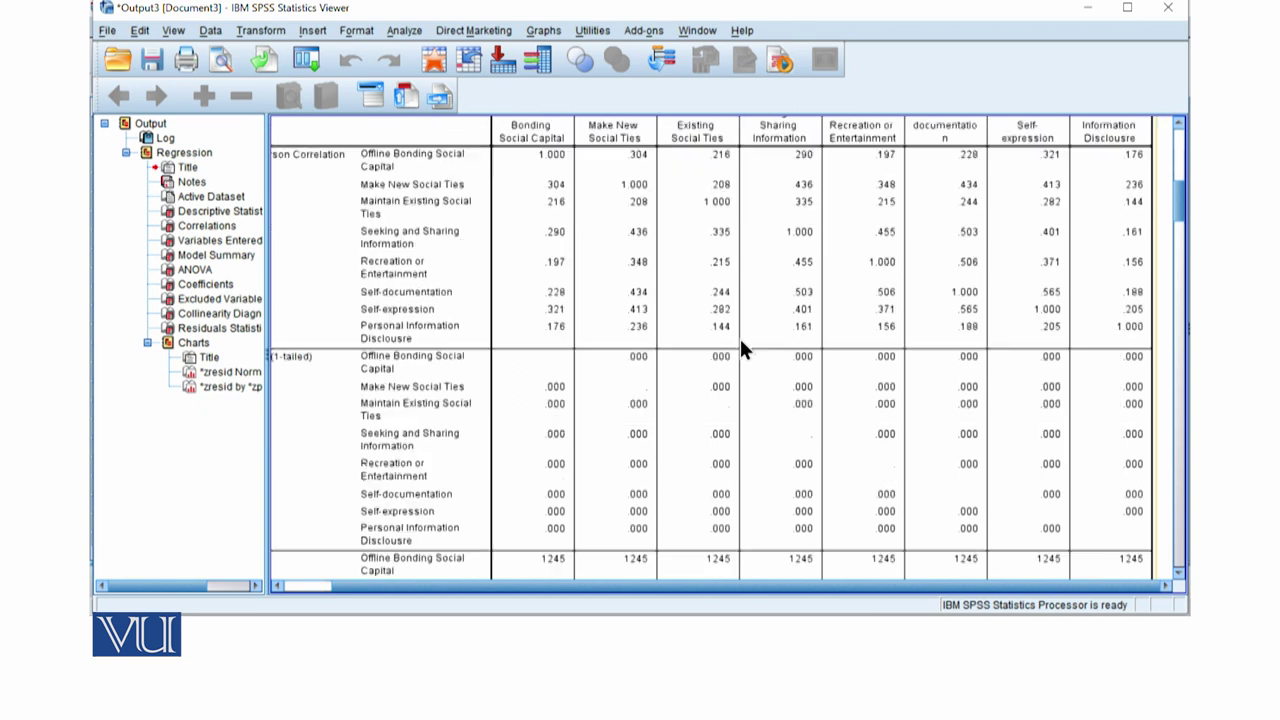
pyautogui.scroll(-3, 740, 353)
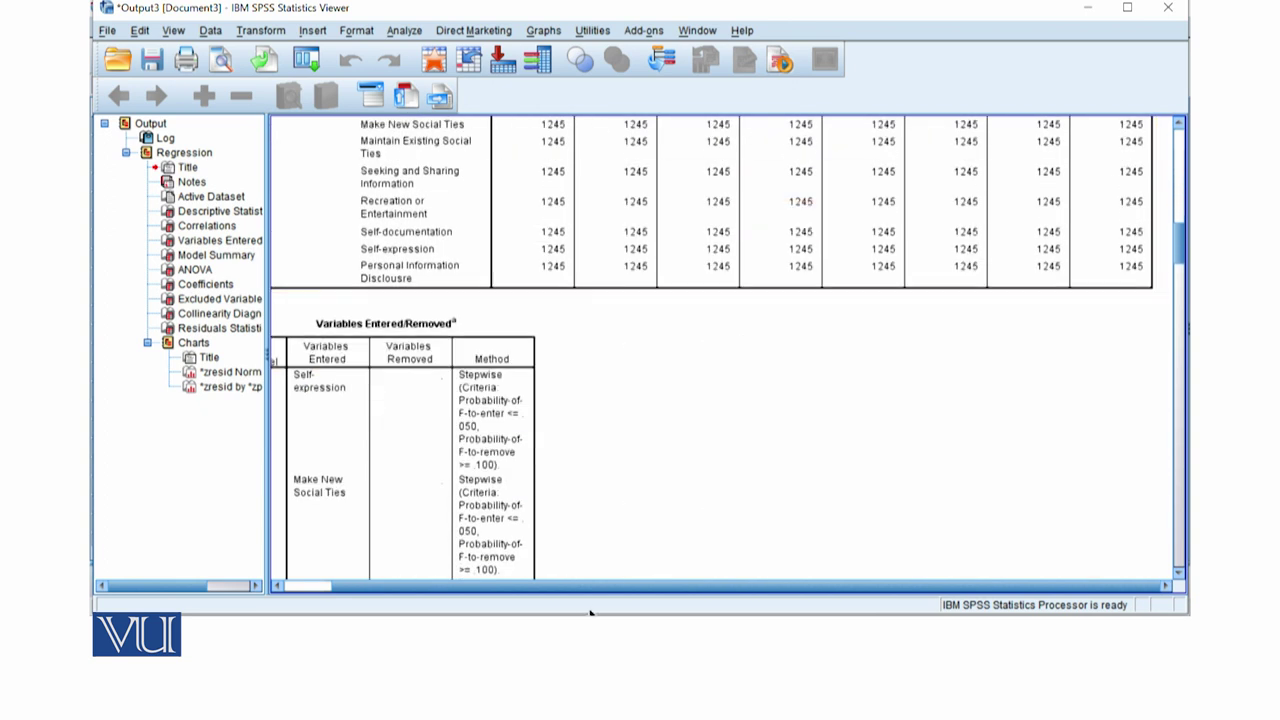
pyautogui.moveTo(624, 583); pyautogui.dragTo(437, 612)
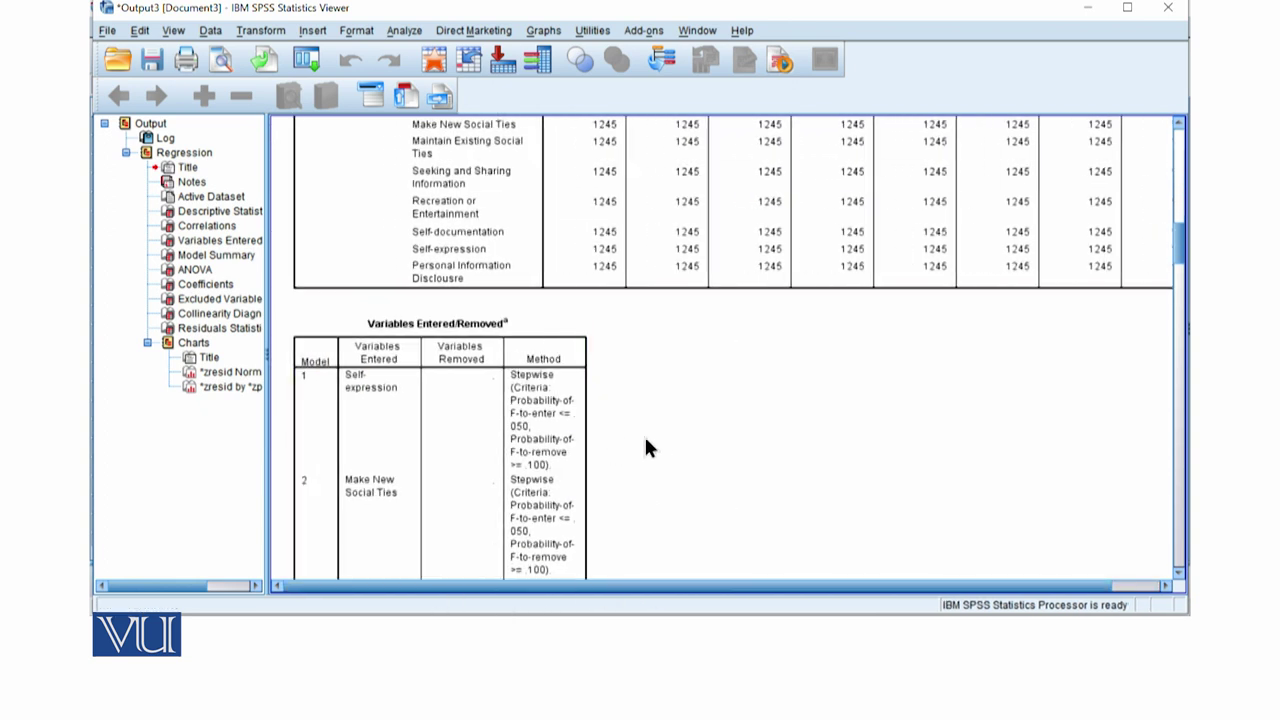
pyautogui.scroll(-2, 657, 447)
pyautogui.scroll(-6, 657, 447)
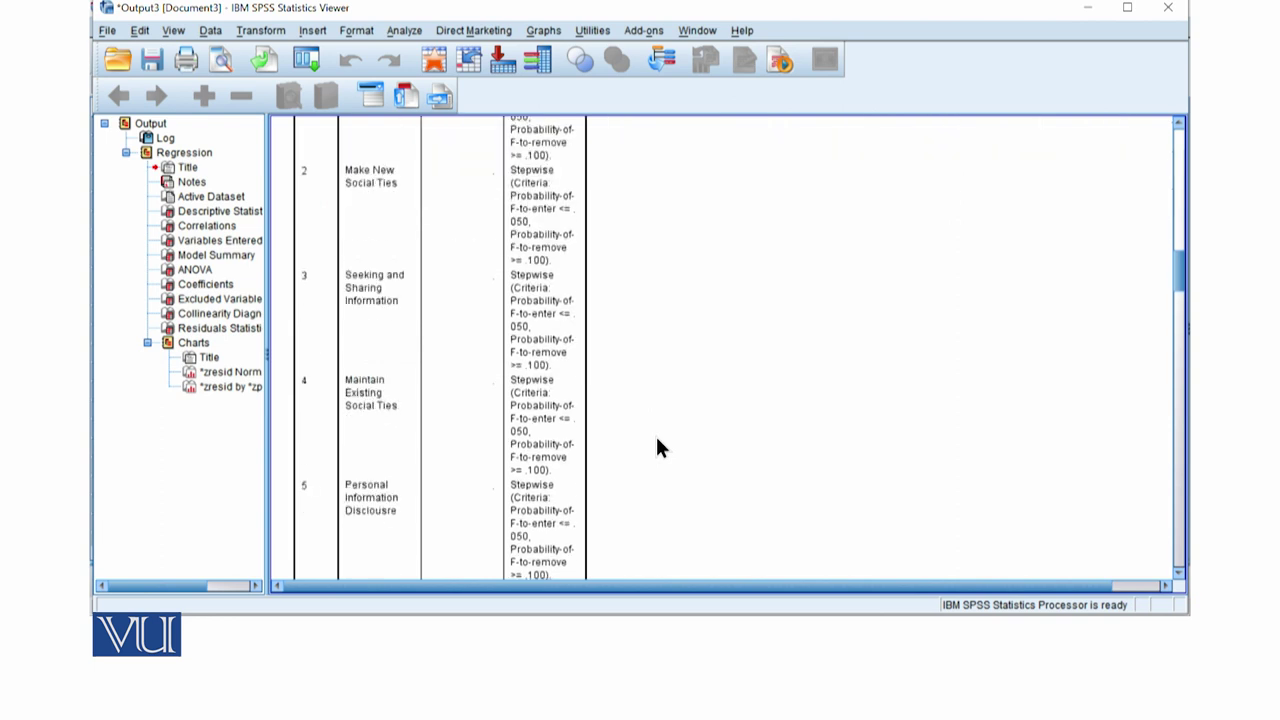
pyautogui.scroll(6, 657, 447)
pyautogui.scroll(-2, 657, 447)
pyautogui.click(405, 290)
pyautogui.scroll(-8, 440, 372)
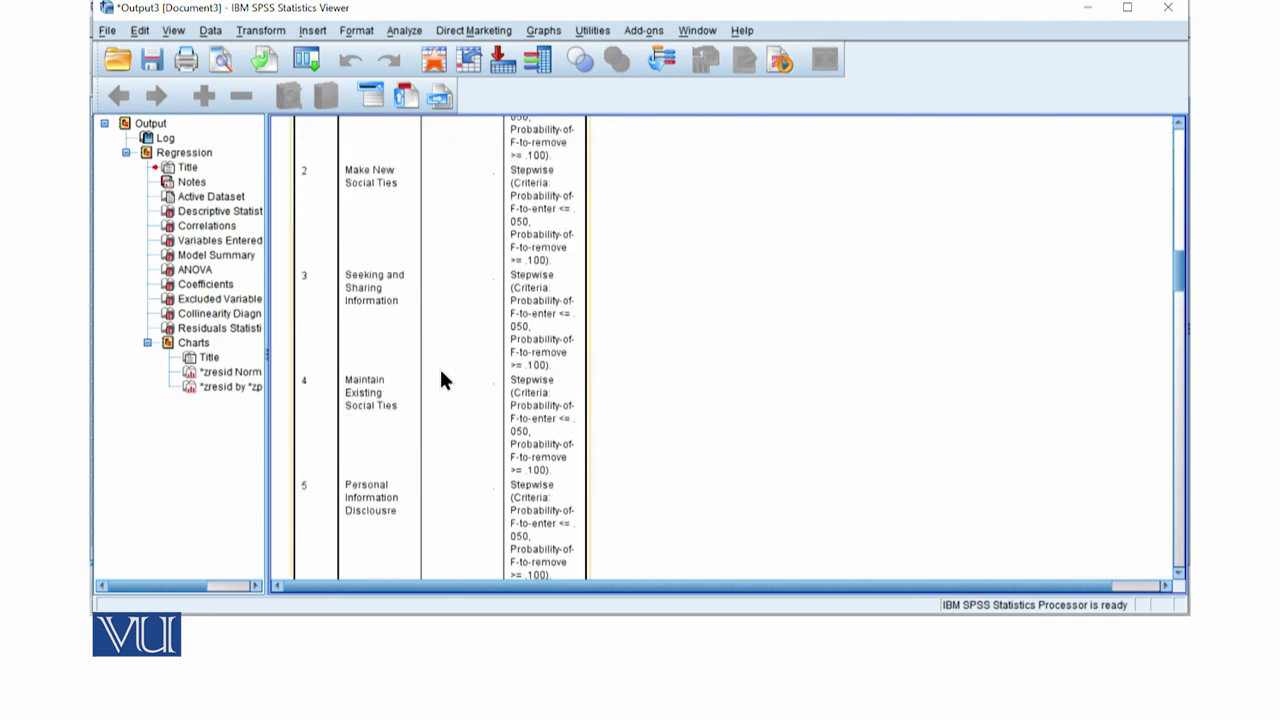
pyautogui.scroll(10, 440, 380)
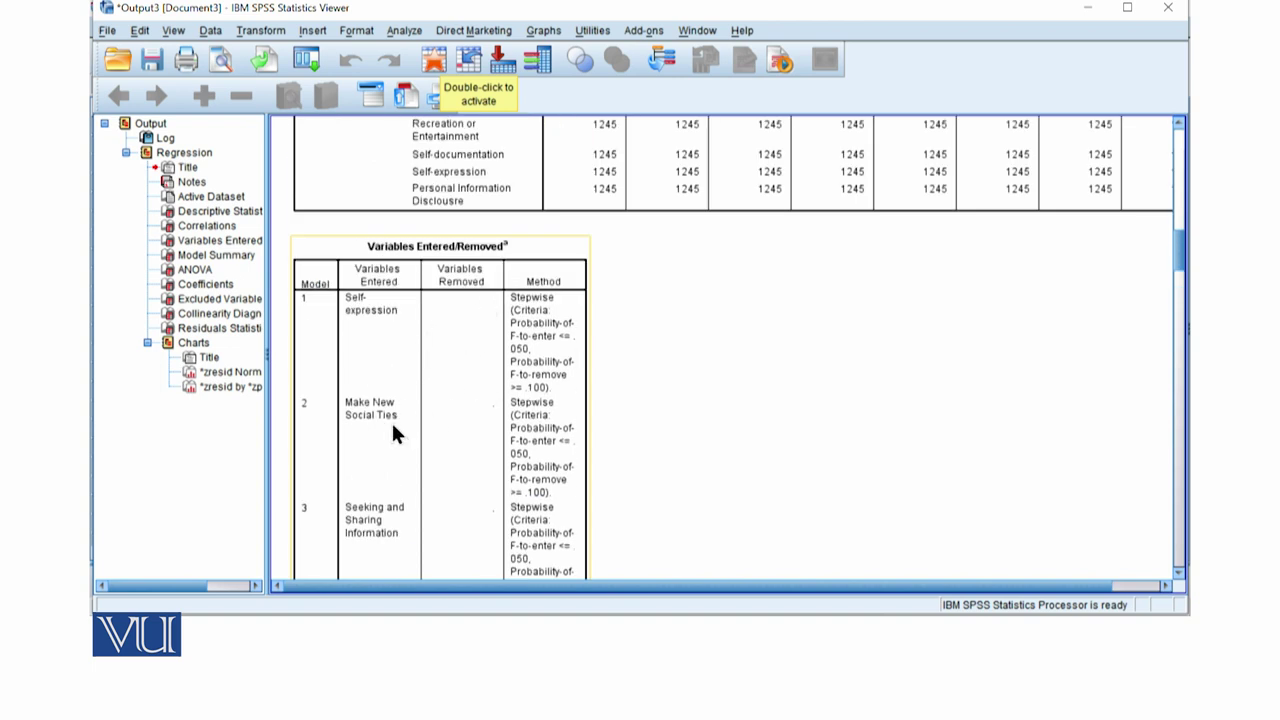
pyautogui.click(957, 447)
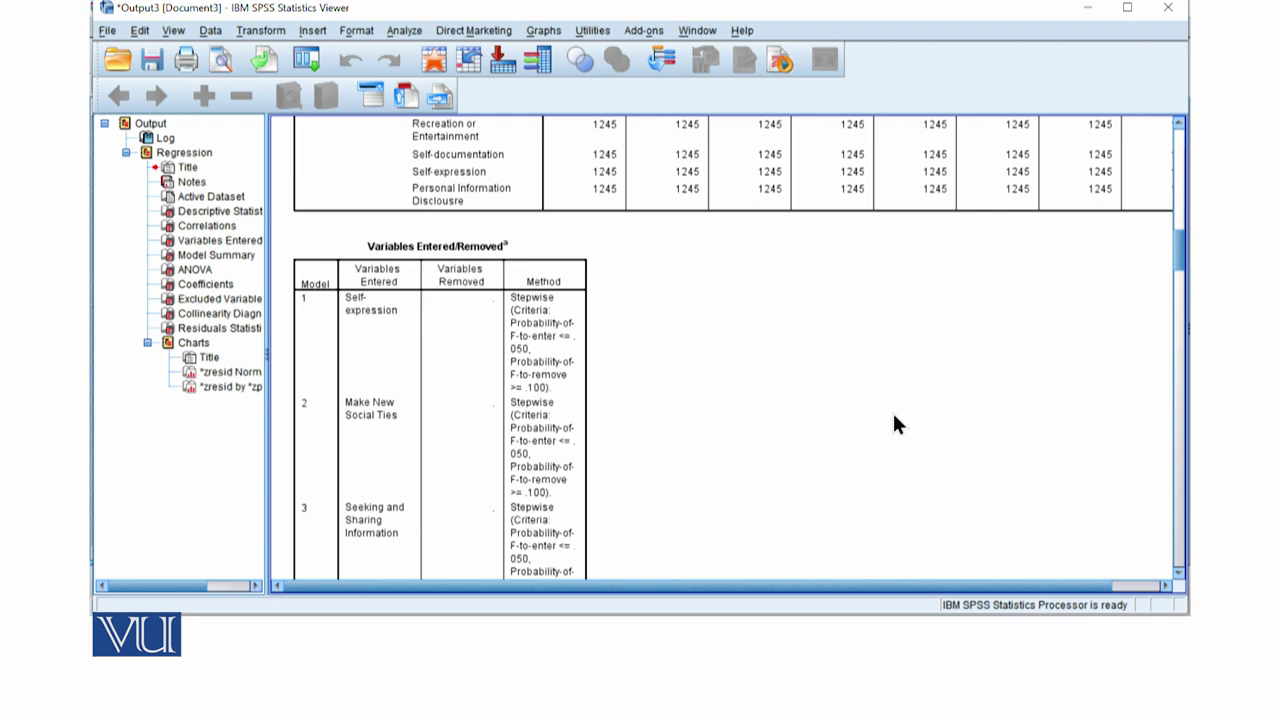
# Scroll past the five-model Model Summary (R .321 to .407, Durbin-Watson 1.796) to ANOVA.
pyautogui.scroll(-10, 895, 422)
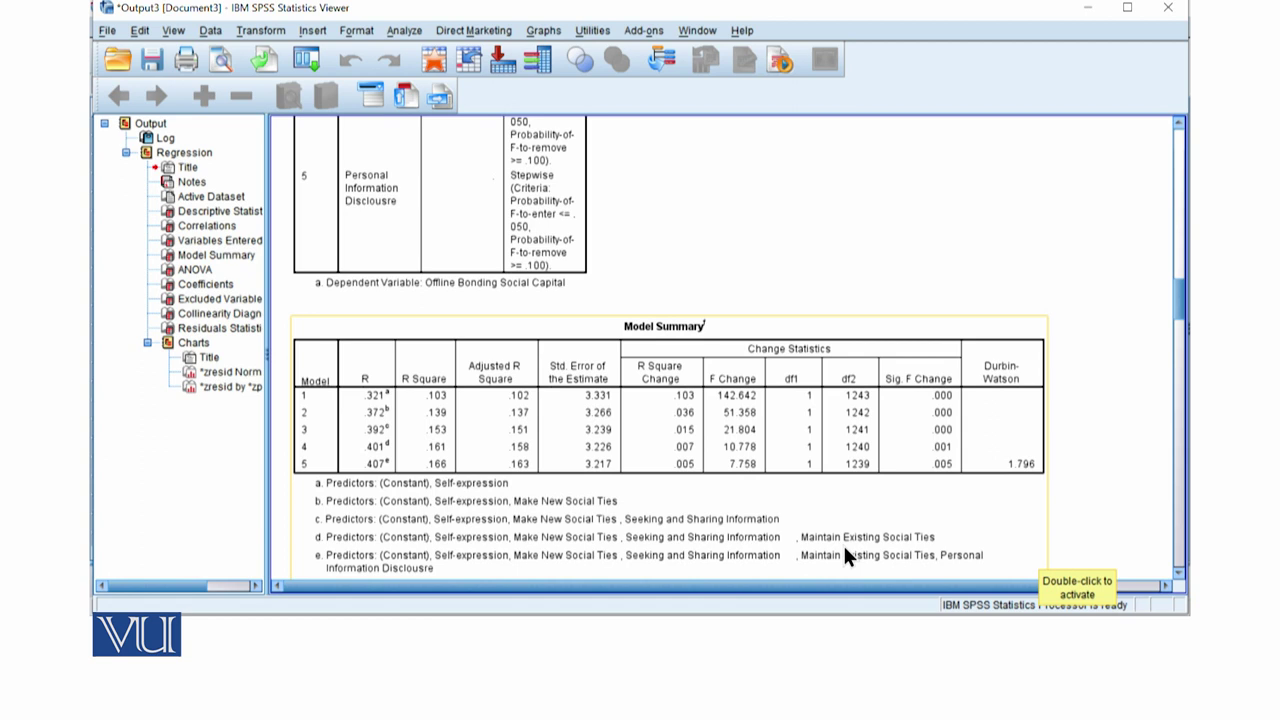
pyautogui.scroll(2, 451, 573)
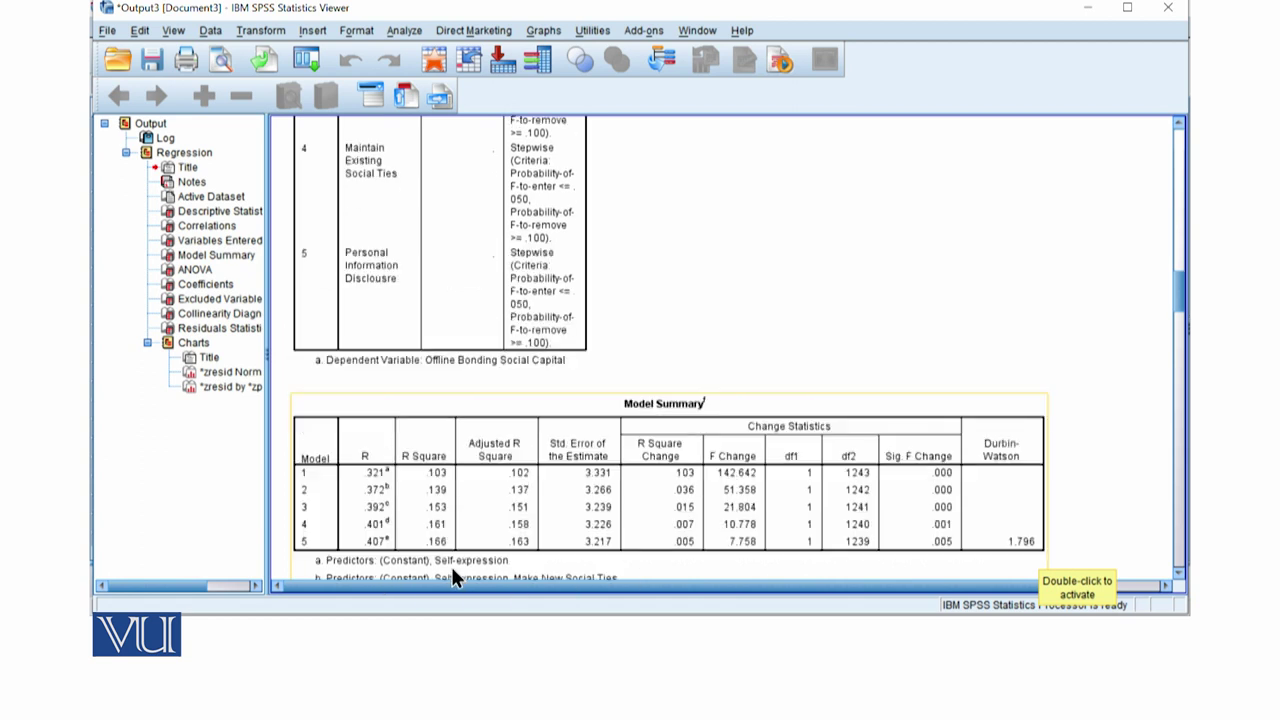
pyautogui.scroll(-4, 453, 578)
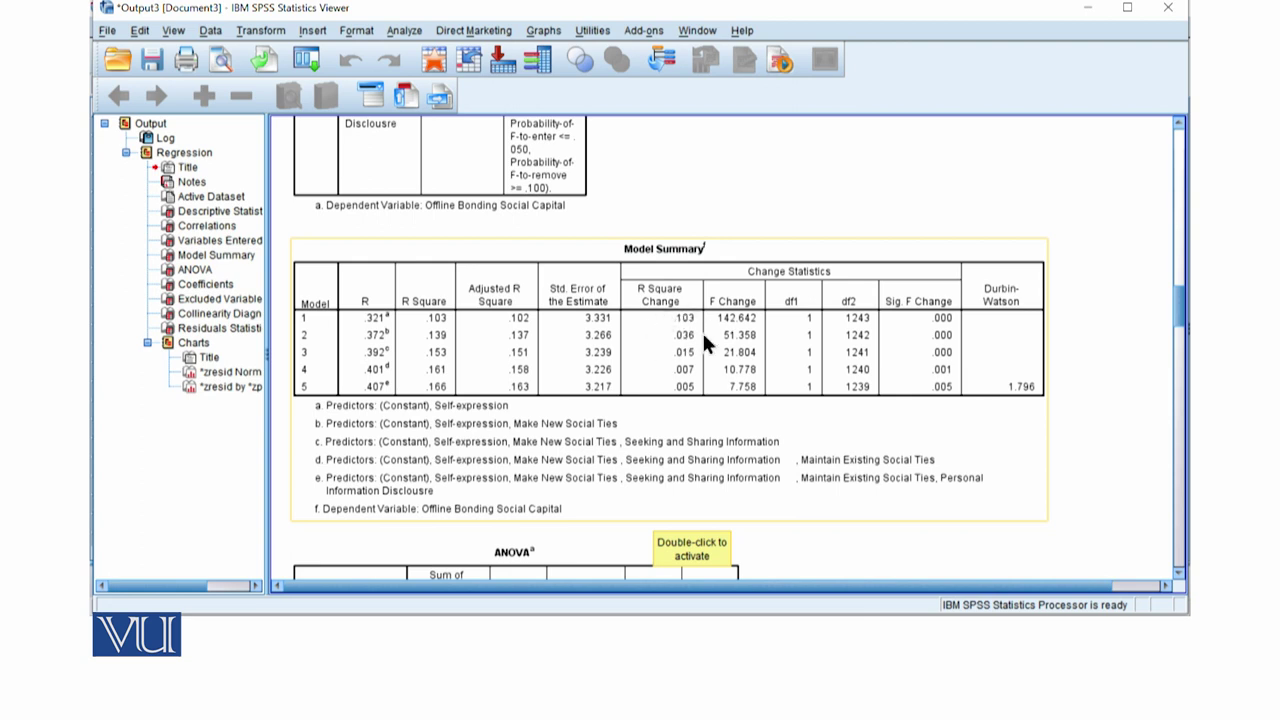
# Scroll through the ANOVA table down to the Coefficients table (Model 1 Self-expression B .498).
pyautogui.scroll(-3, 690, 400)
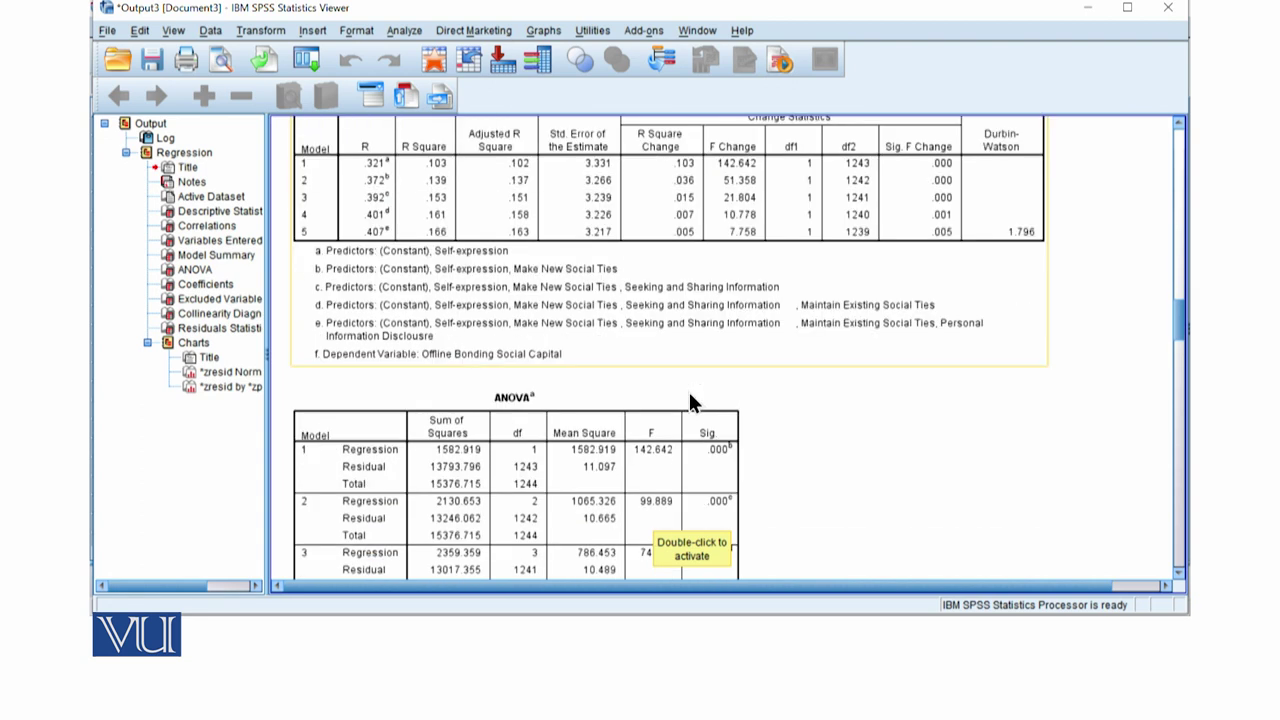
pyautogui.scroll(-3, 690, 400)
pyautogui.scroll(-3, 688, 395)
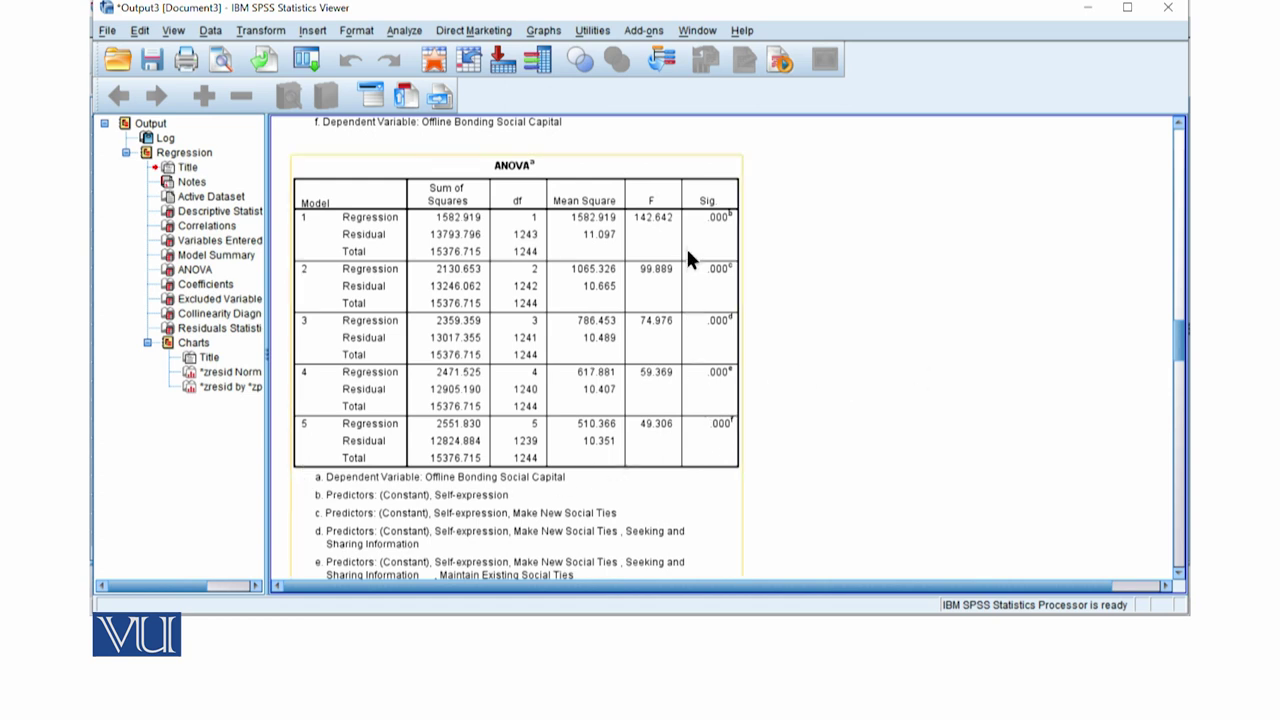
pyautogui.scroll(-5, 797, 396)
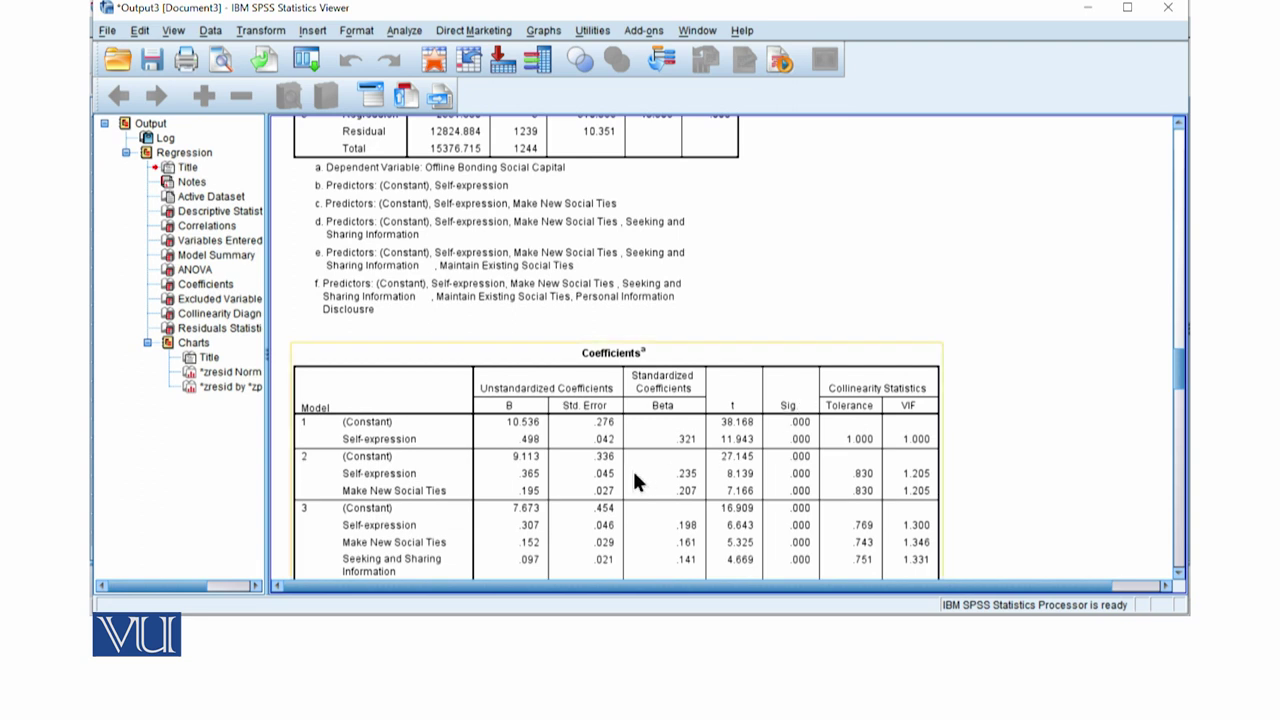
# Read the Coefficients for all five models, ending where the Excluded Variables table begins.
pyautogui.scroll(-3, 480, 440)
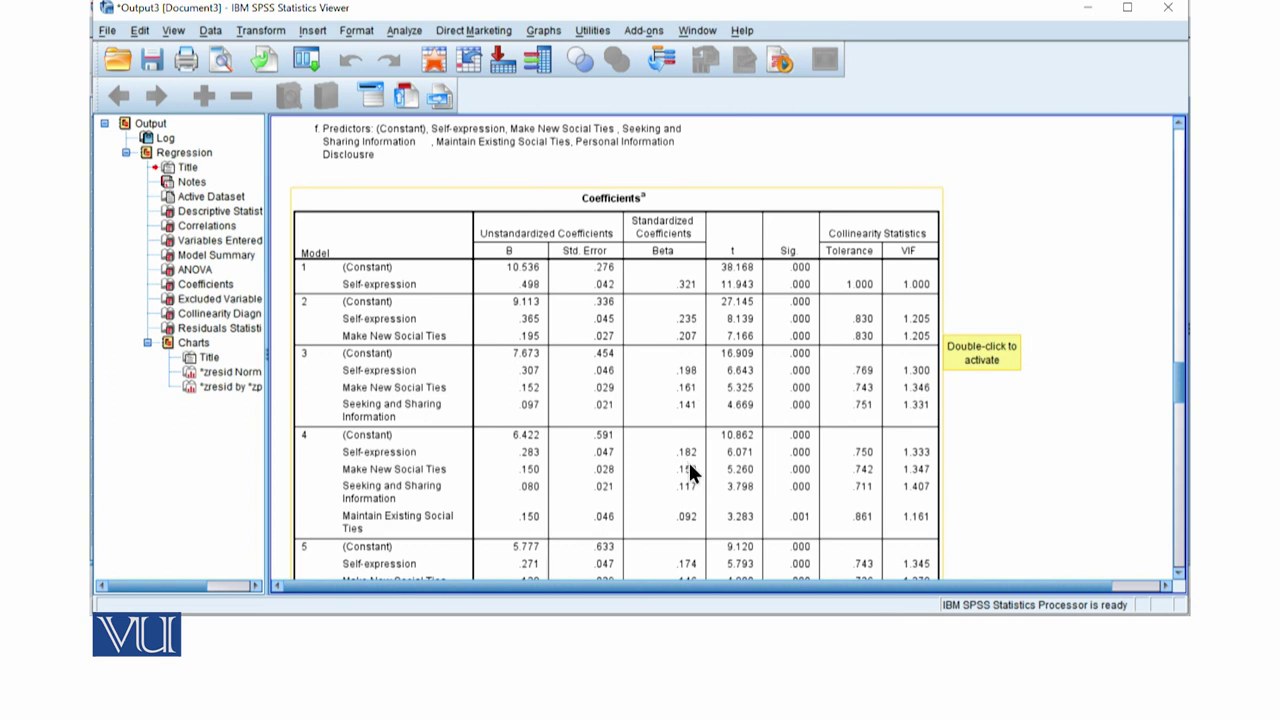
pyautogui.scroll(-3, 713, 549)
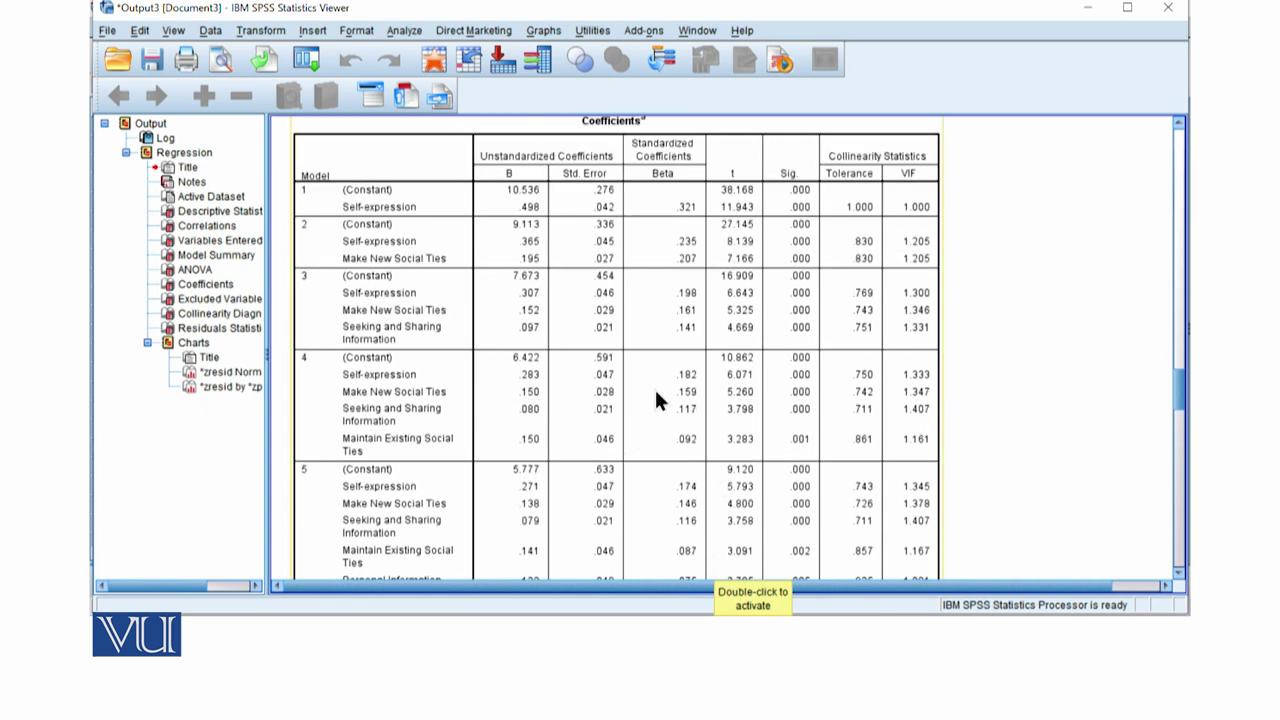
pyautogui.scroll(-6, 685, 403)
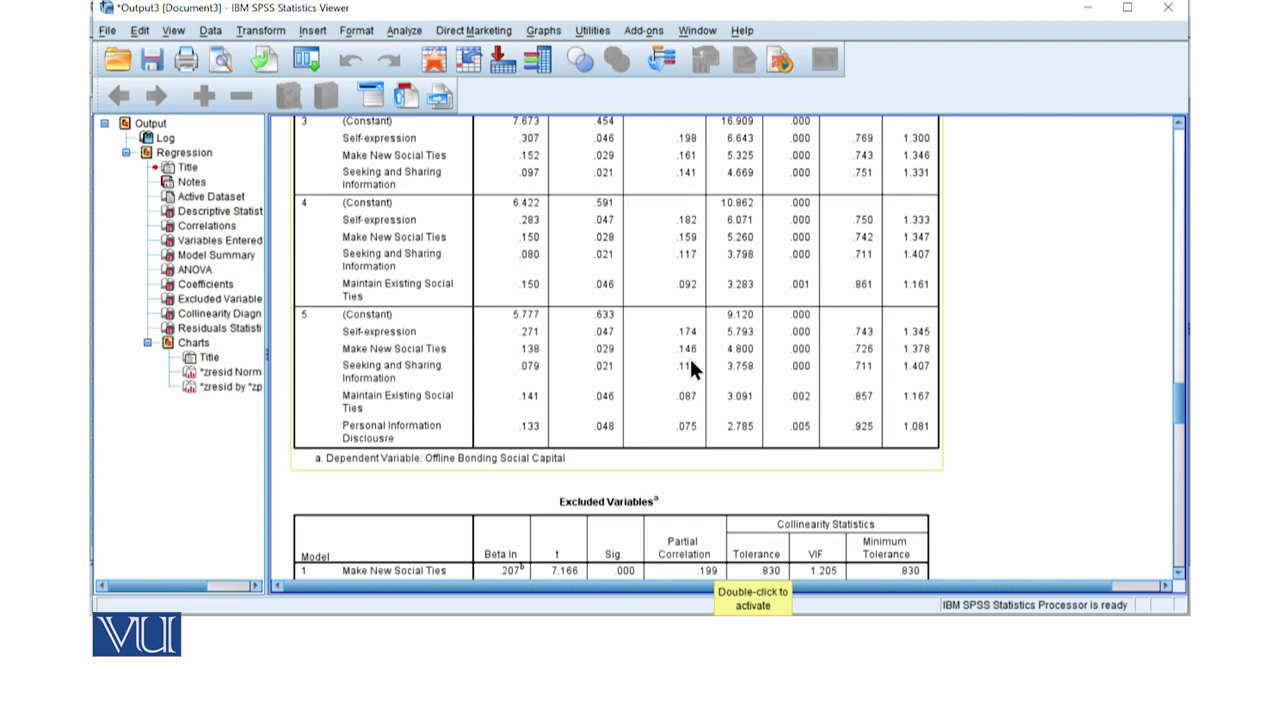
pyautogui.scroll(6, 686, 432)
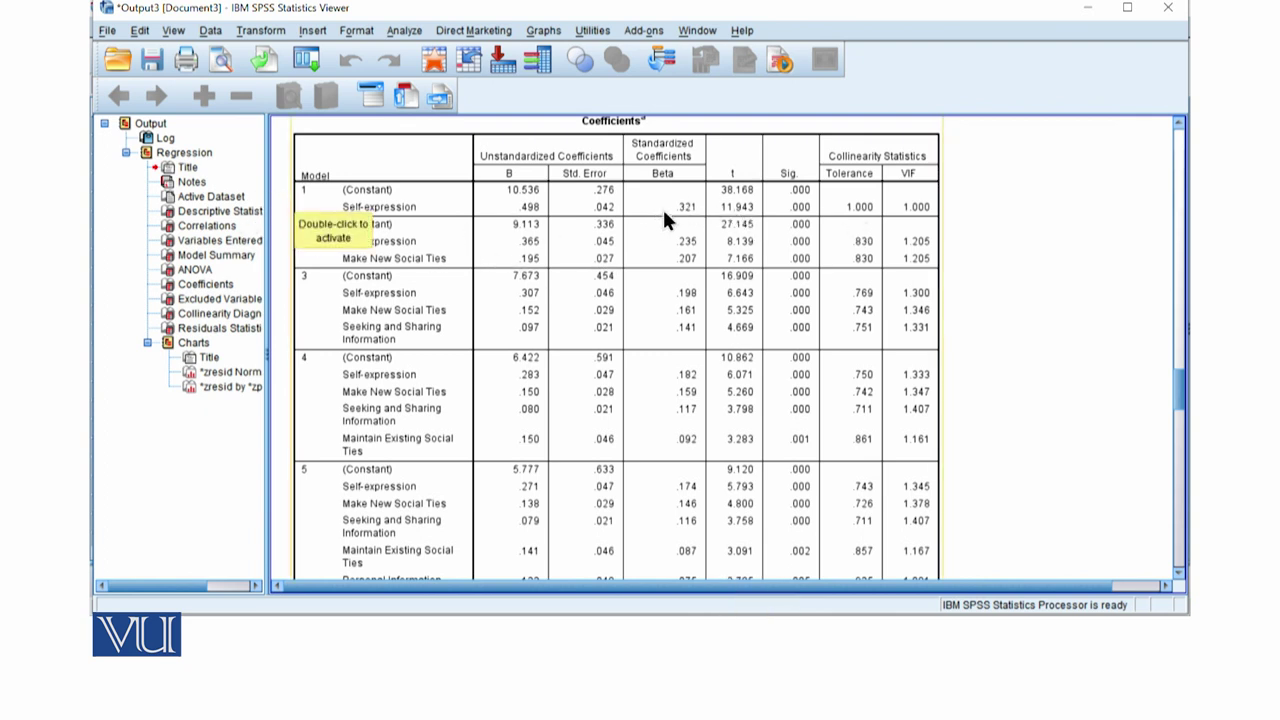
pyautogui.scroll(-3, 712, 432)
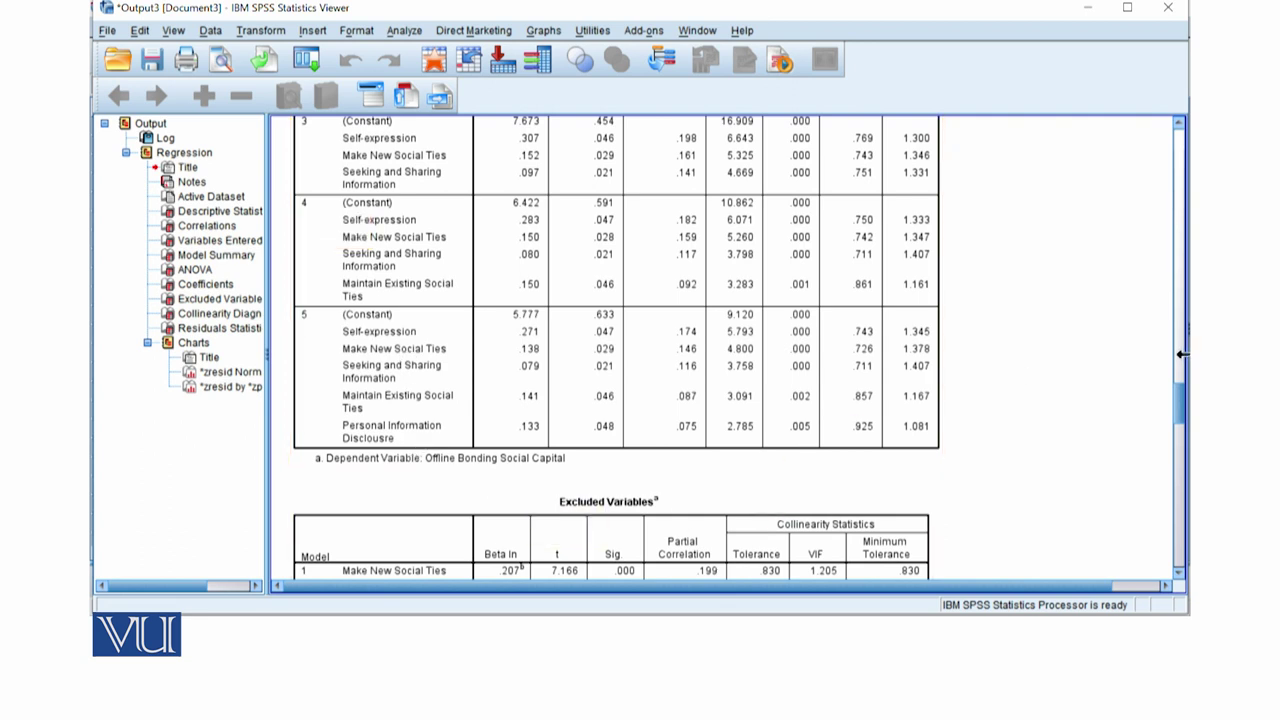
# Scroll through the Excluded Variables for models 1–5, then back up toward the ANOVA table.
pyautogui.scroll(-3, 1185, 419)
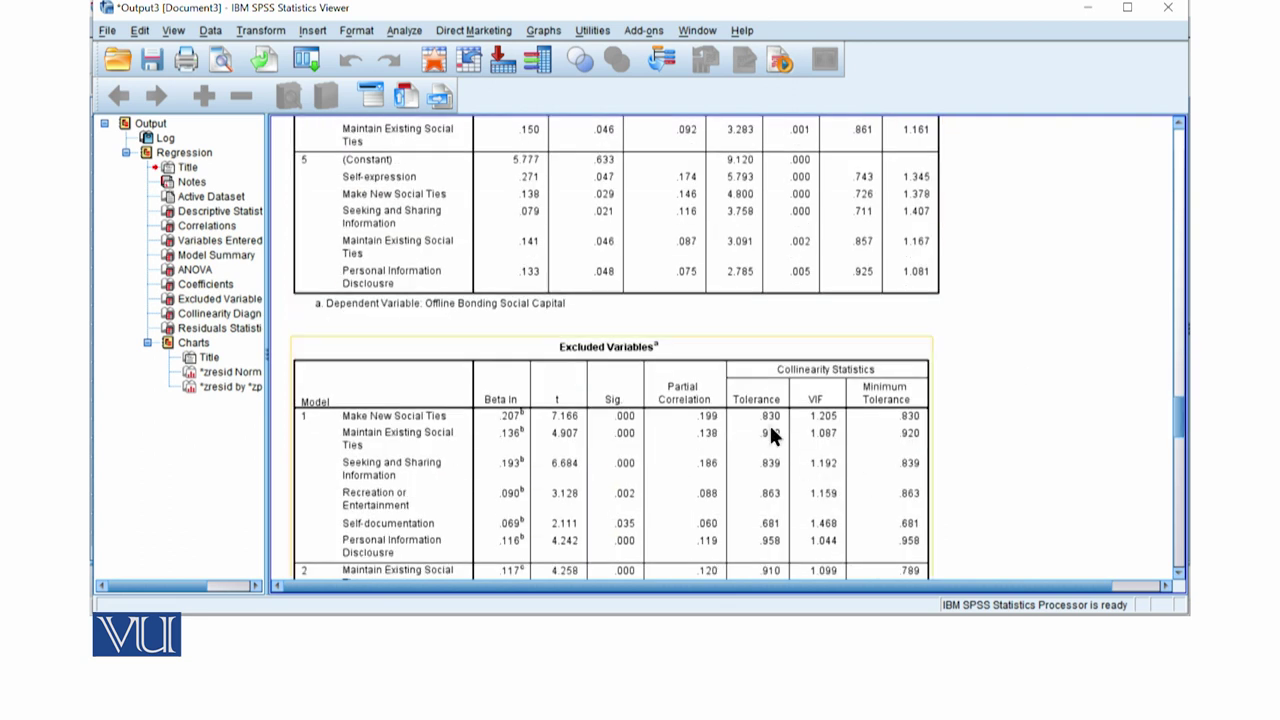
pyautogui.scroll(-3, 796, 483)
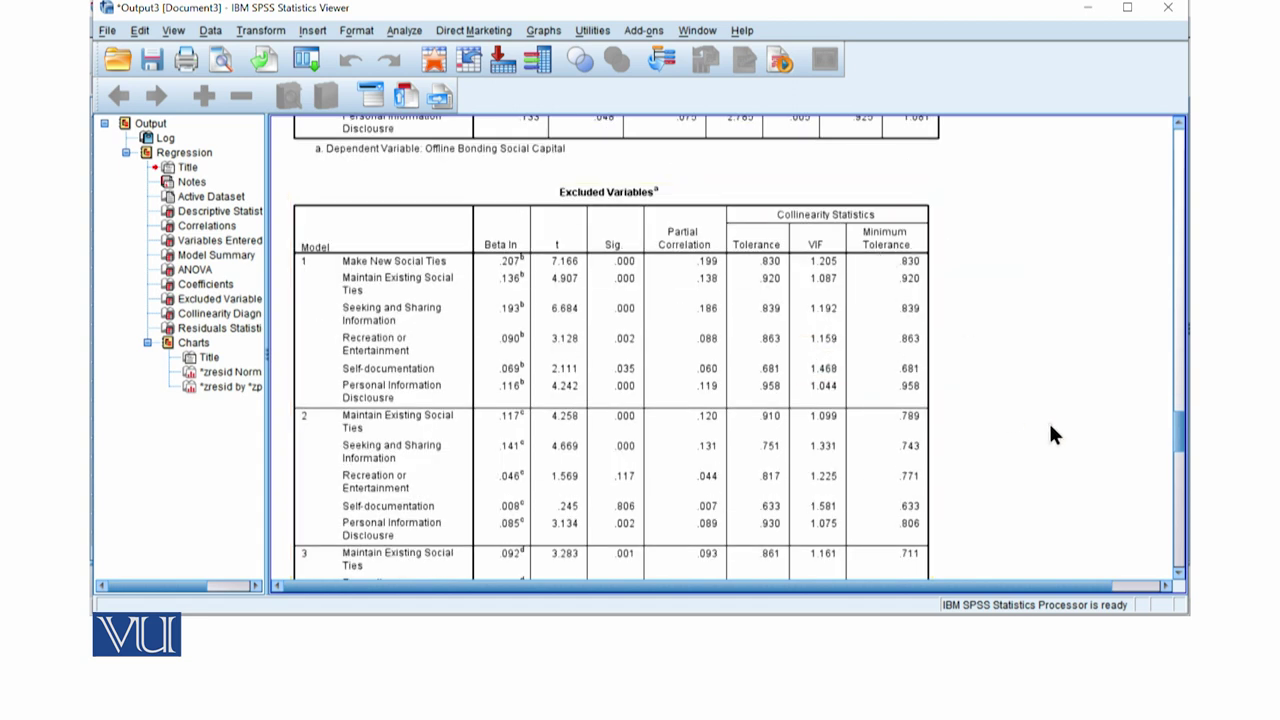
pyautogui.scroll(-4, 1050, 427)
pyautogui.scroll(-5, 1050, 427)
pyautogui.scroll(5, 1050, 427)
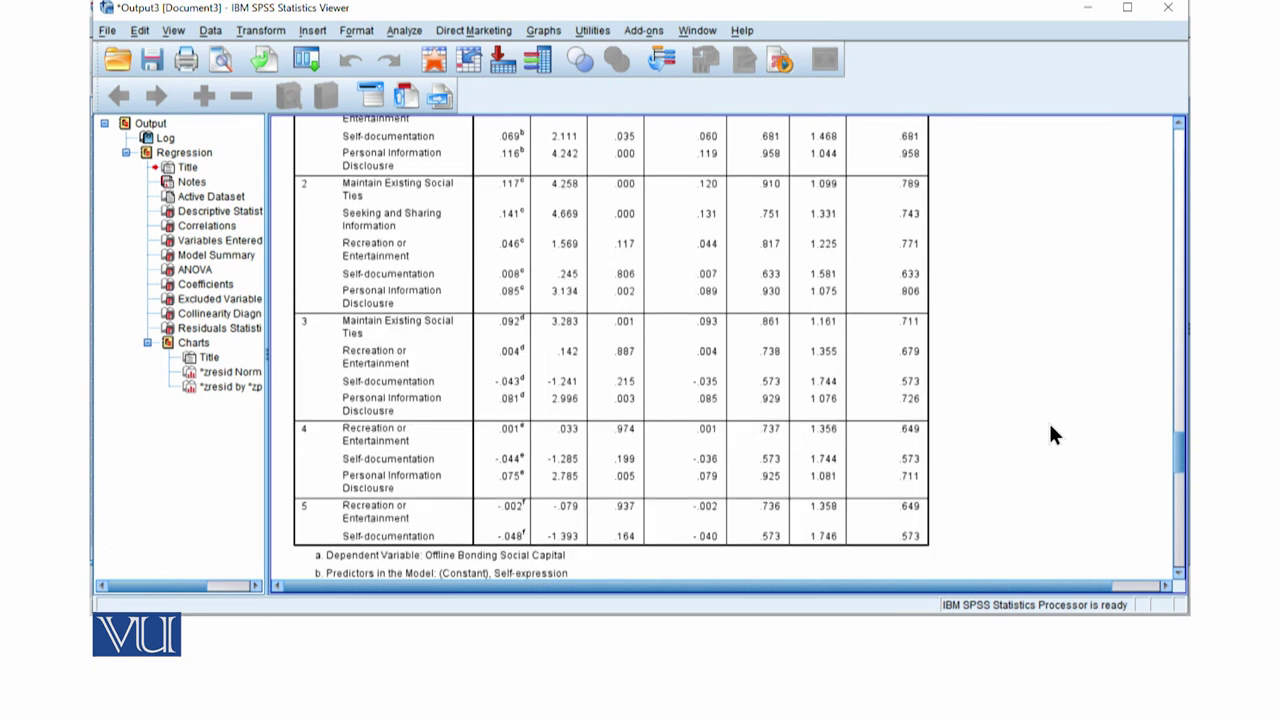
pyautogui.scroll(15, 1055, 433)
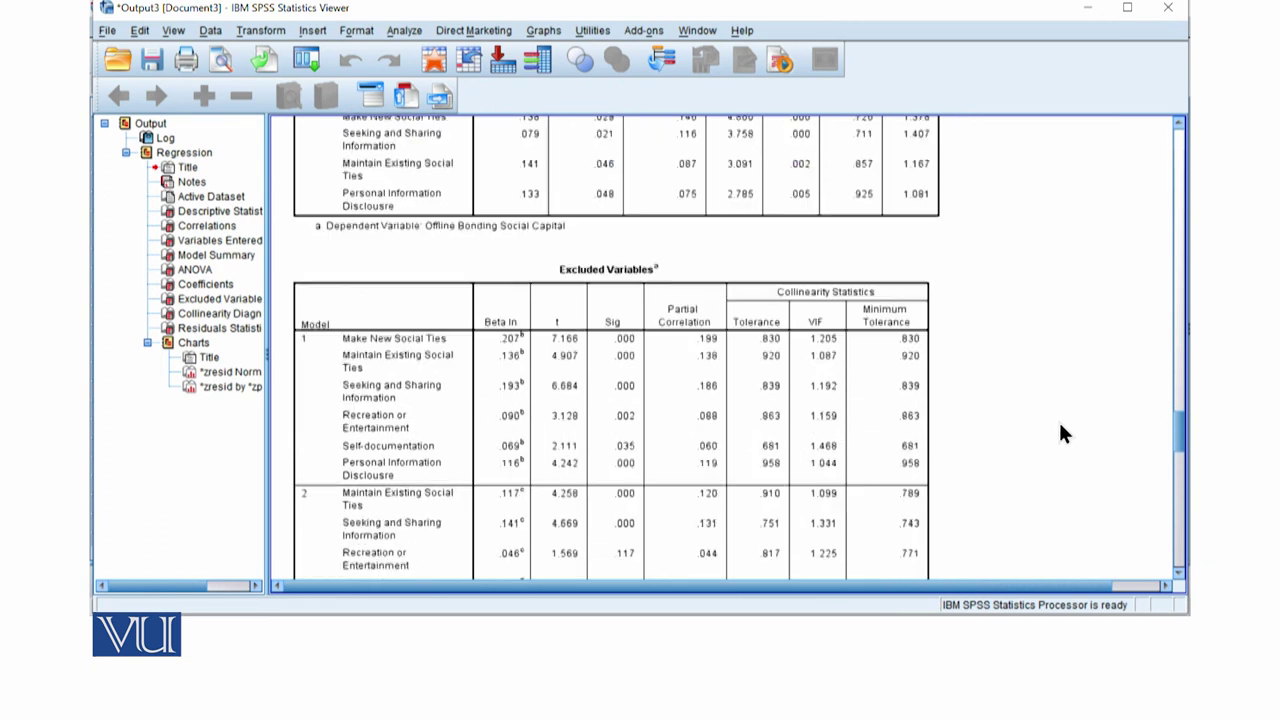
# Return to the Model Summary table (R Square .103 to .166), then select and deselect it.
pyautogui.scroll(4, 1061, 426)
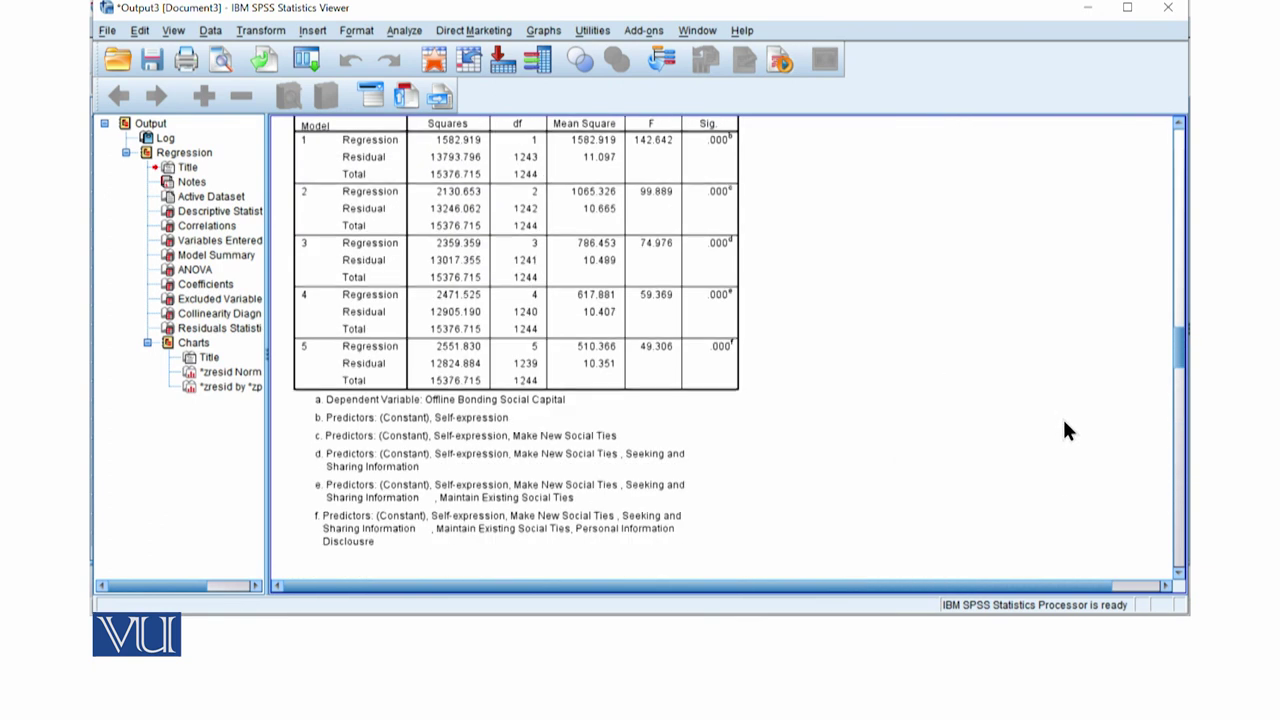
pyautogui.scroll(6, 1064, 421)
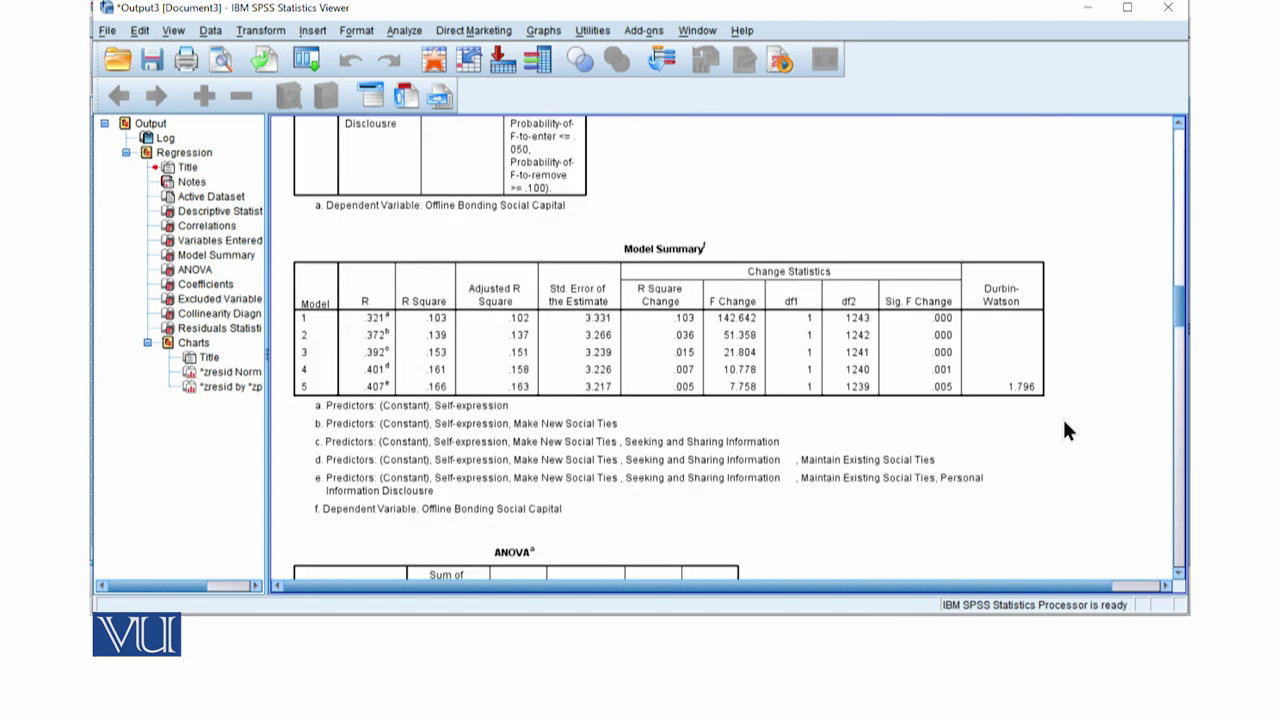
pyautogui.scroll(2, 1062, 416)
pyautogui.click(458, 463)
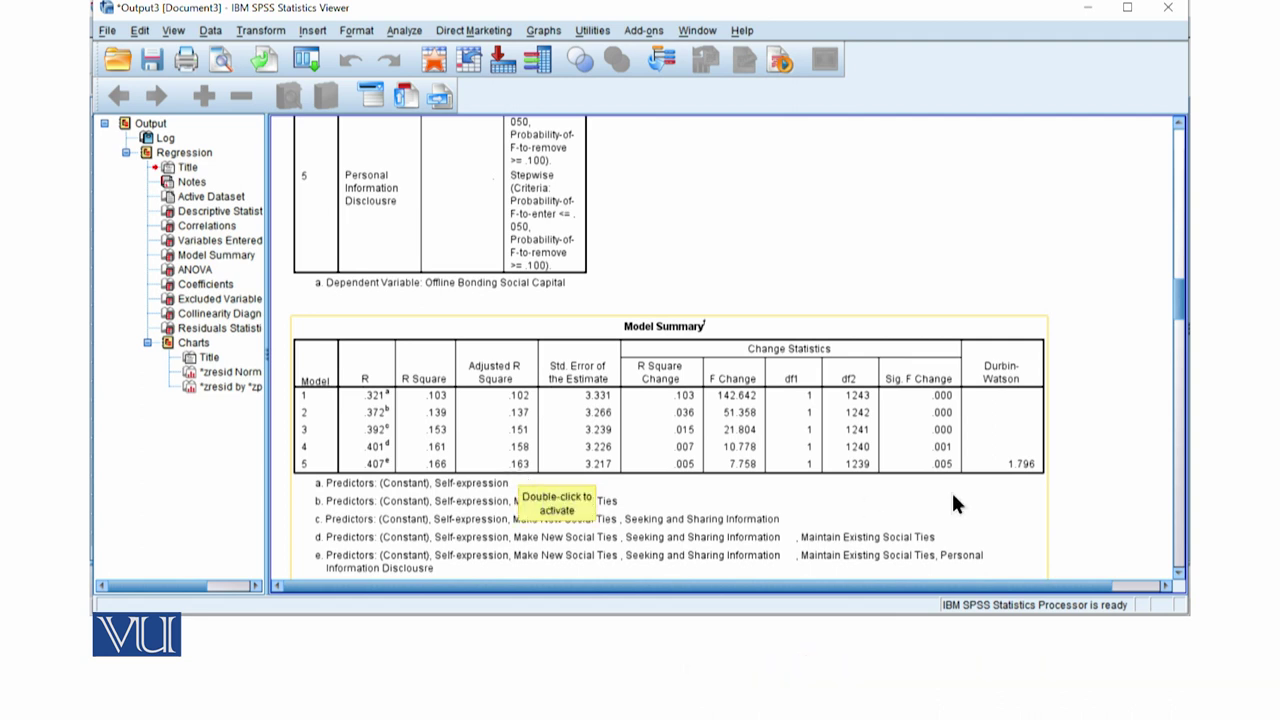
pyautogui.click(1000, 508)
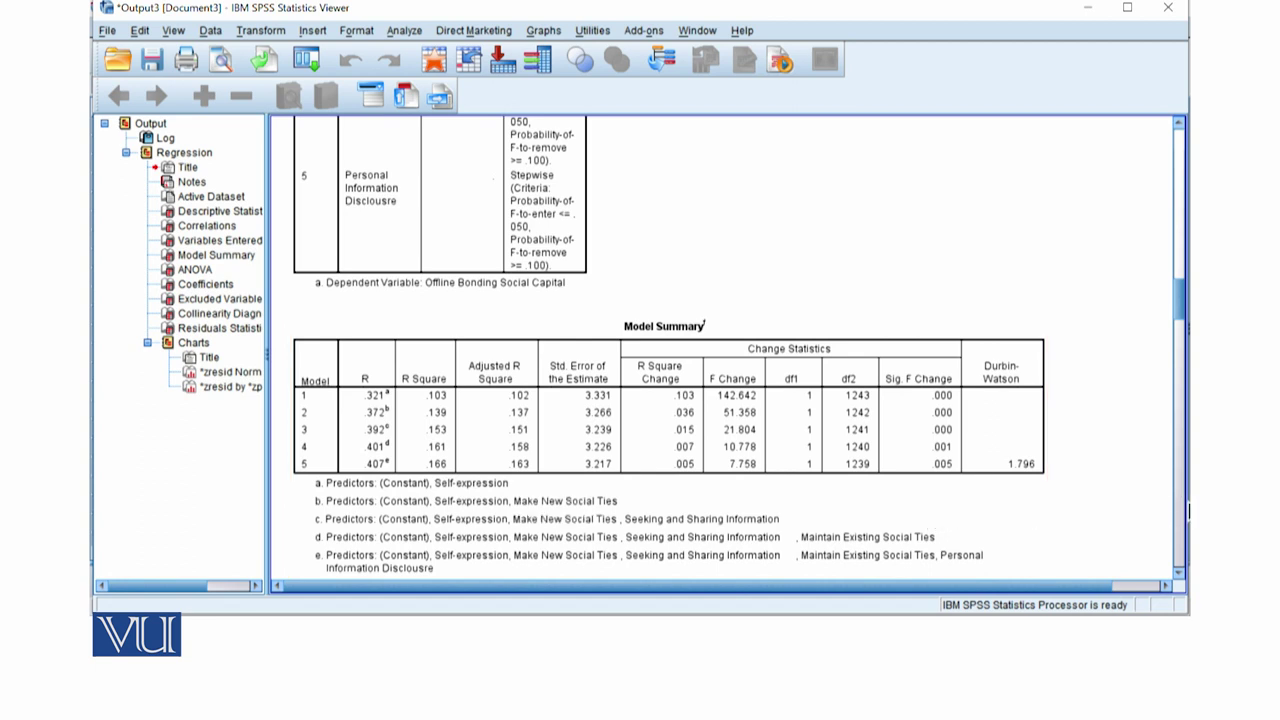